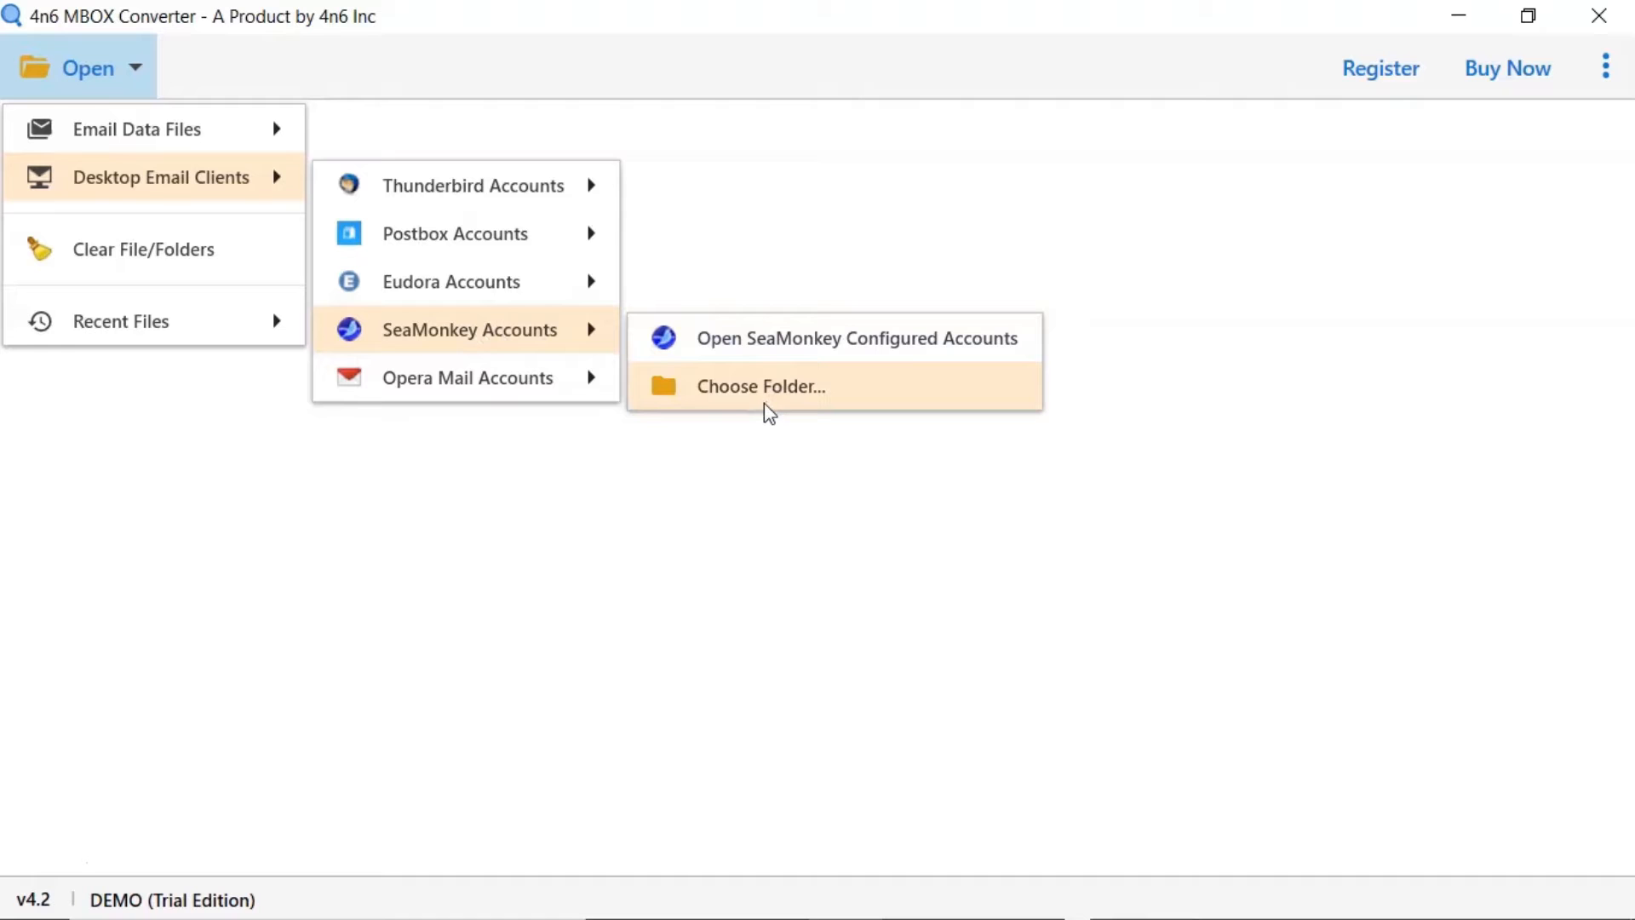
- Load the SeaMonkey folder from Email data as the source of SeaMonkey account files
left_click(764, 403)
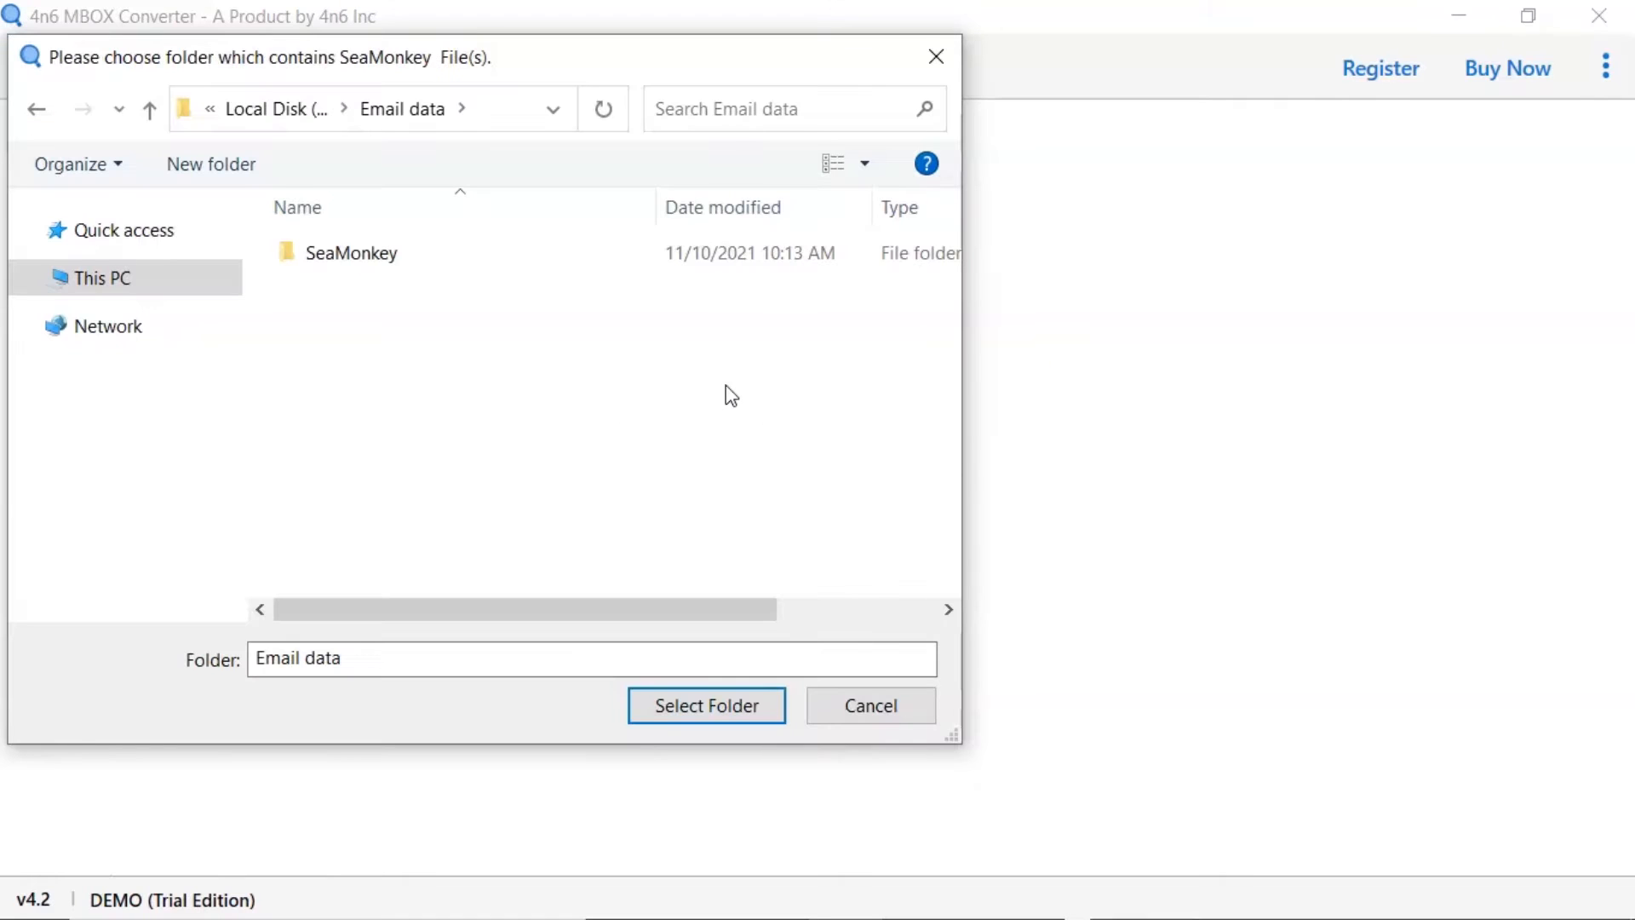
left_click(344, 255)
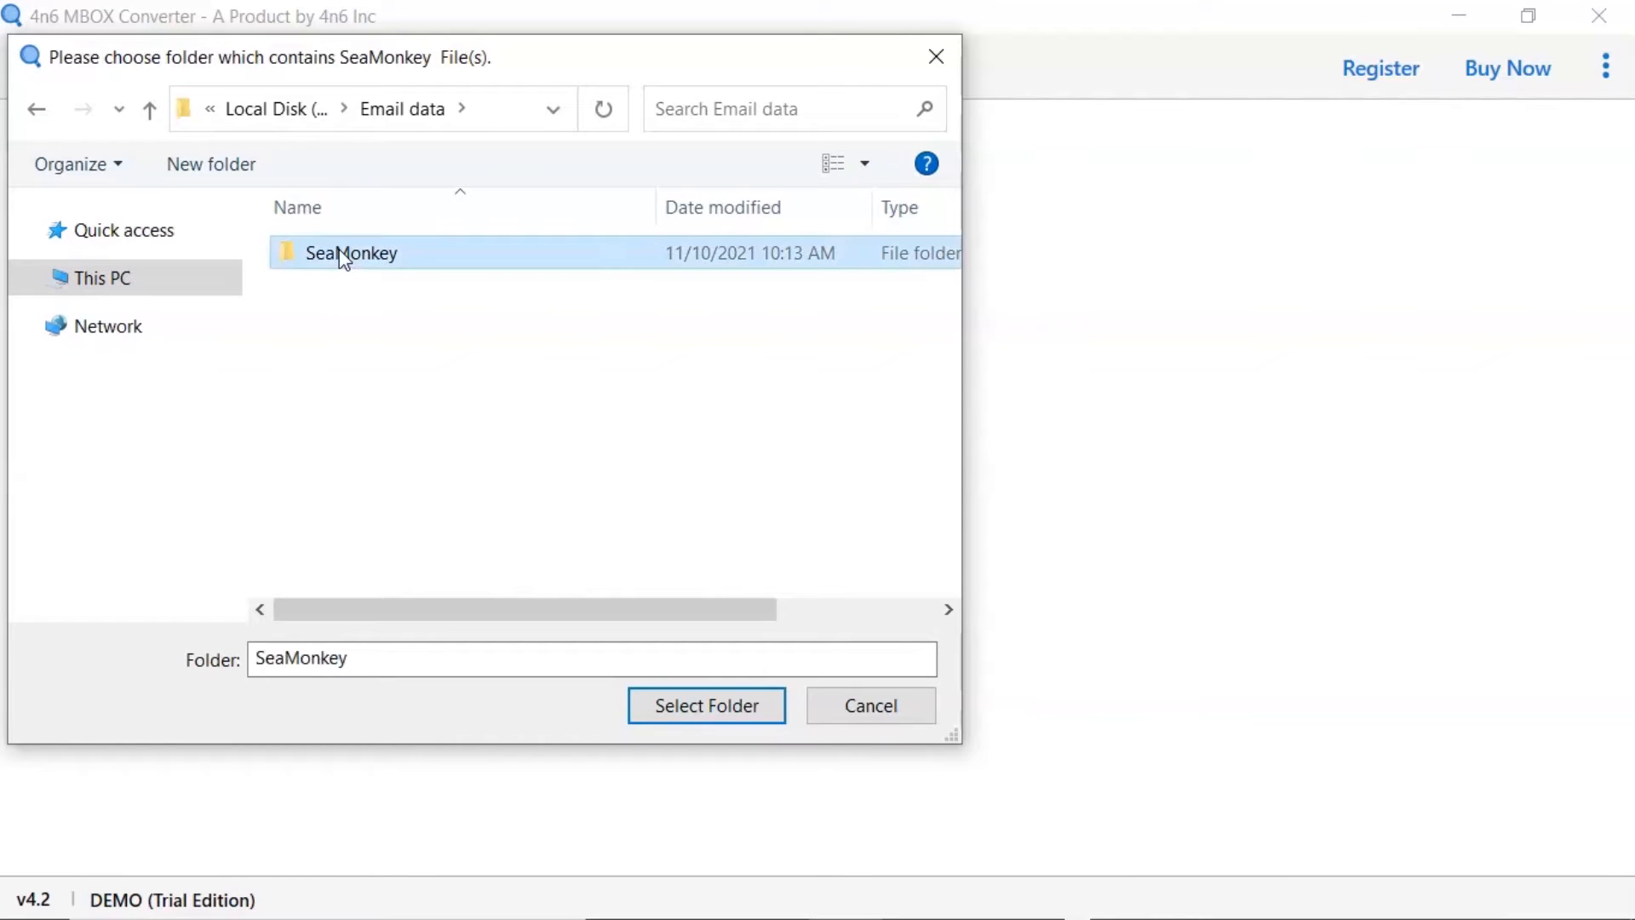
left_click(693, 723)
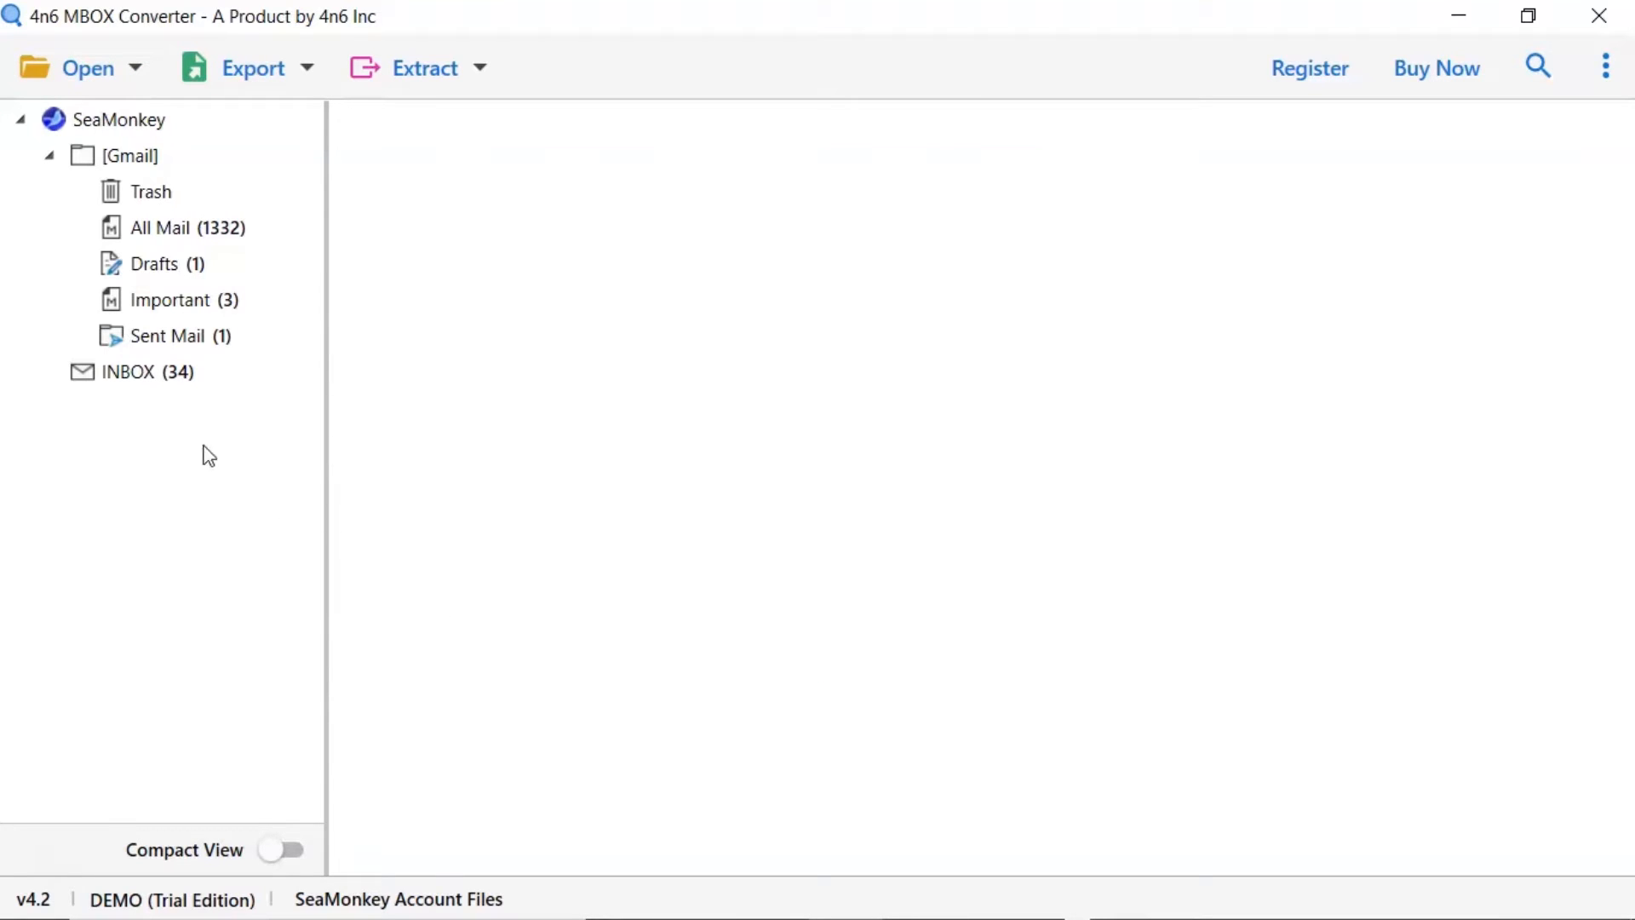
- Preview the Freepik email in INBOX and examine its content, message header, hex view and raw message
left_click(138, 378)
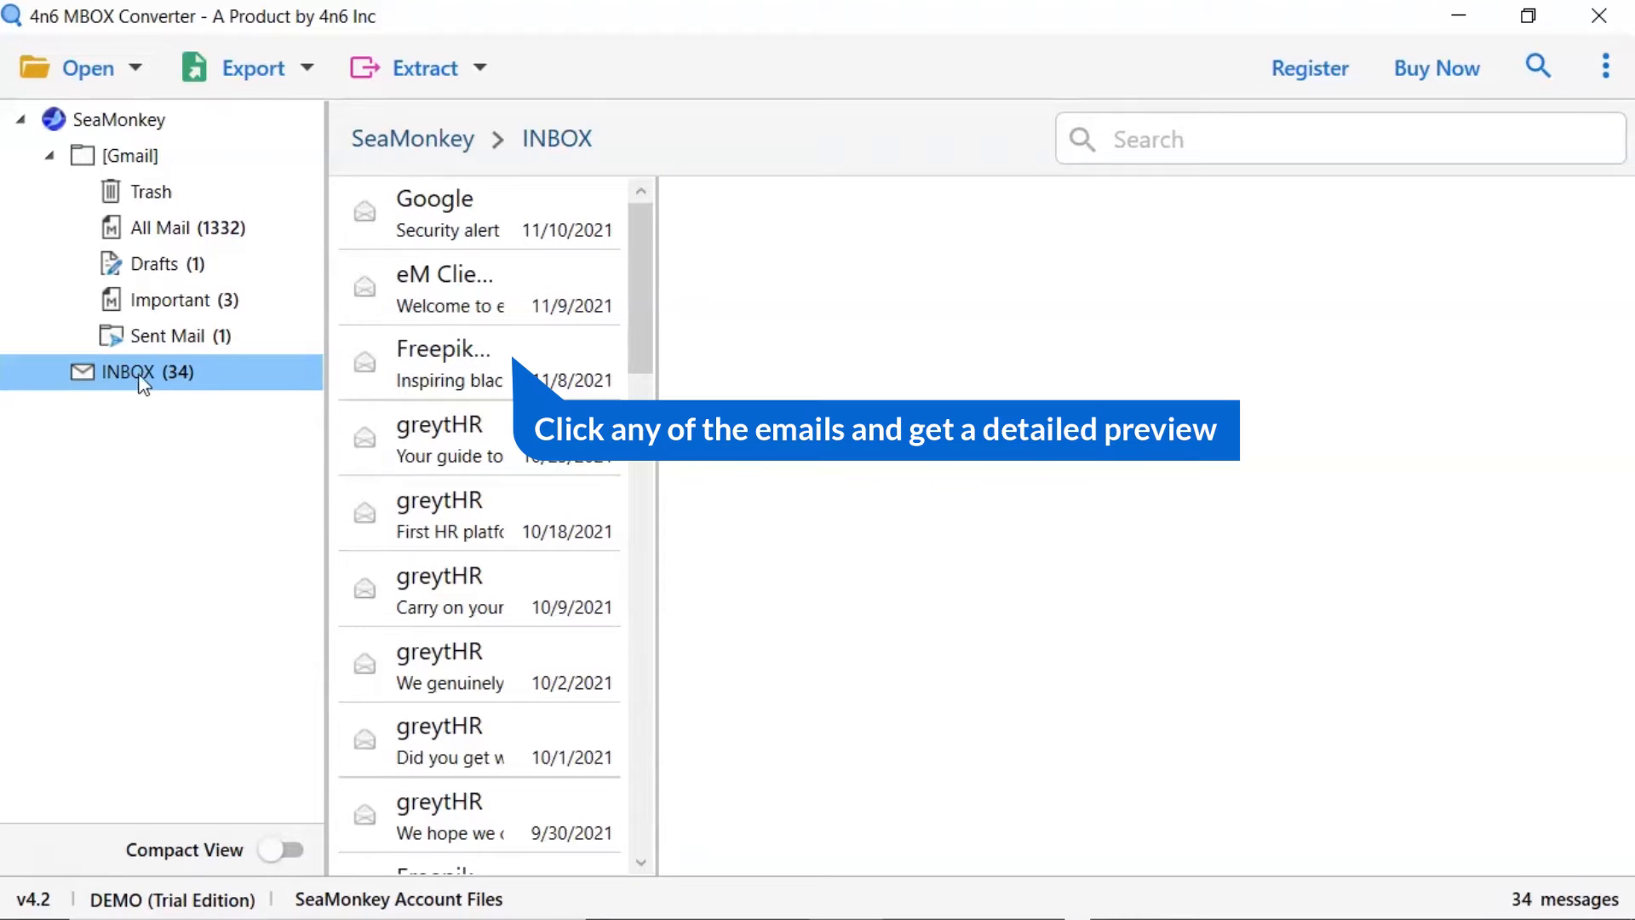
left_click(465, 378)
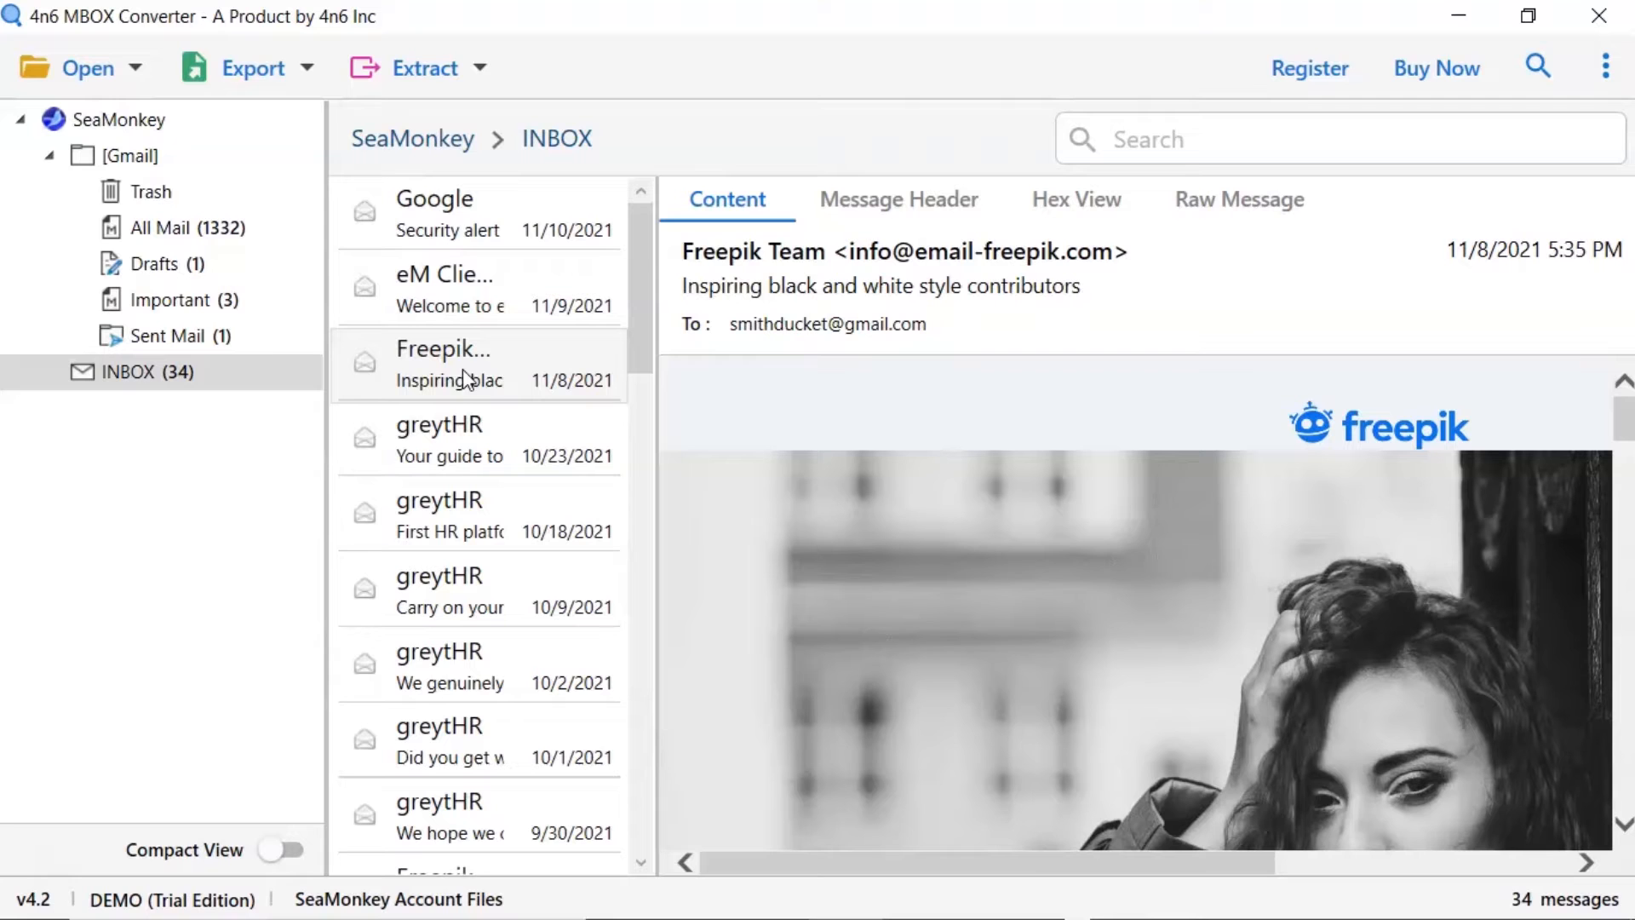
left_click(896, 205)
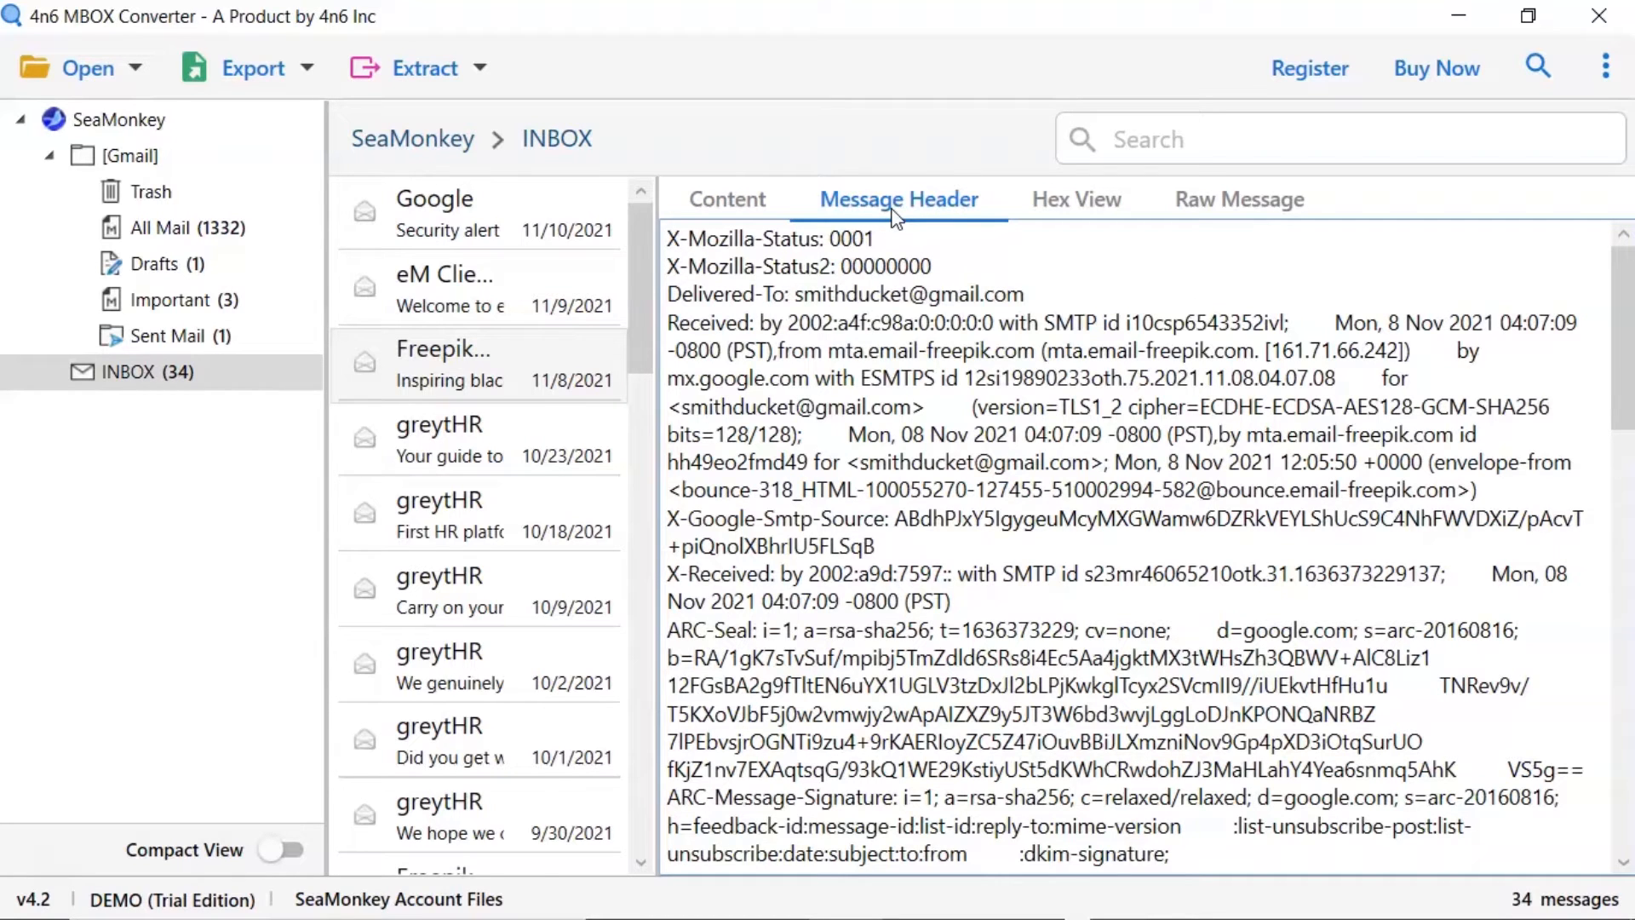
left_click(1092, 217)
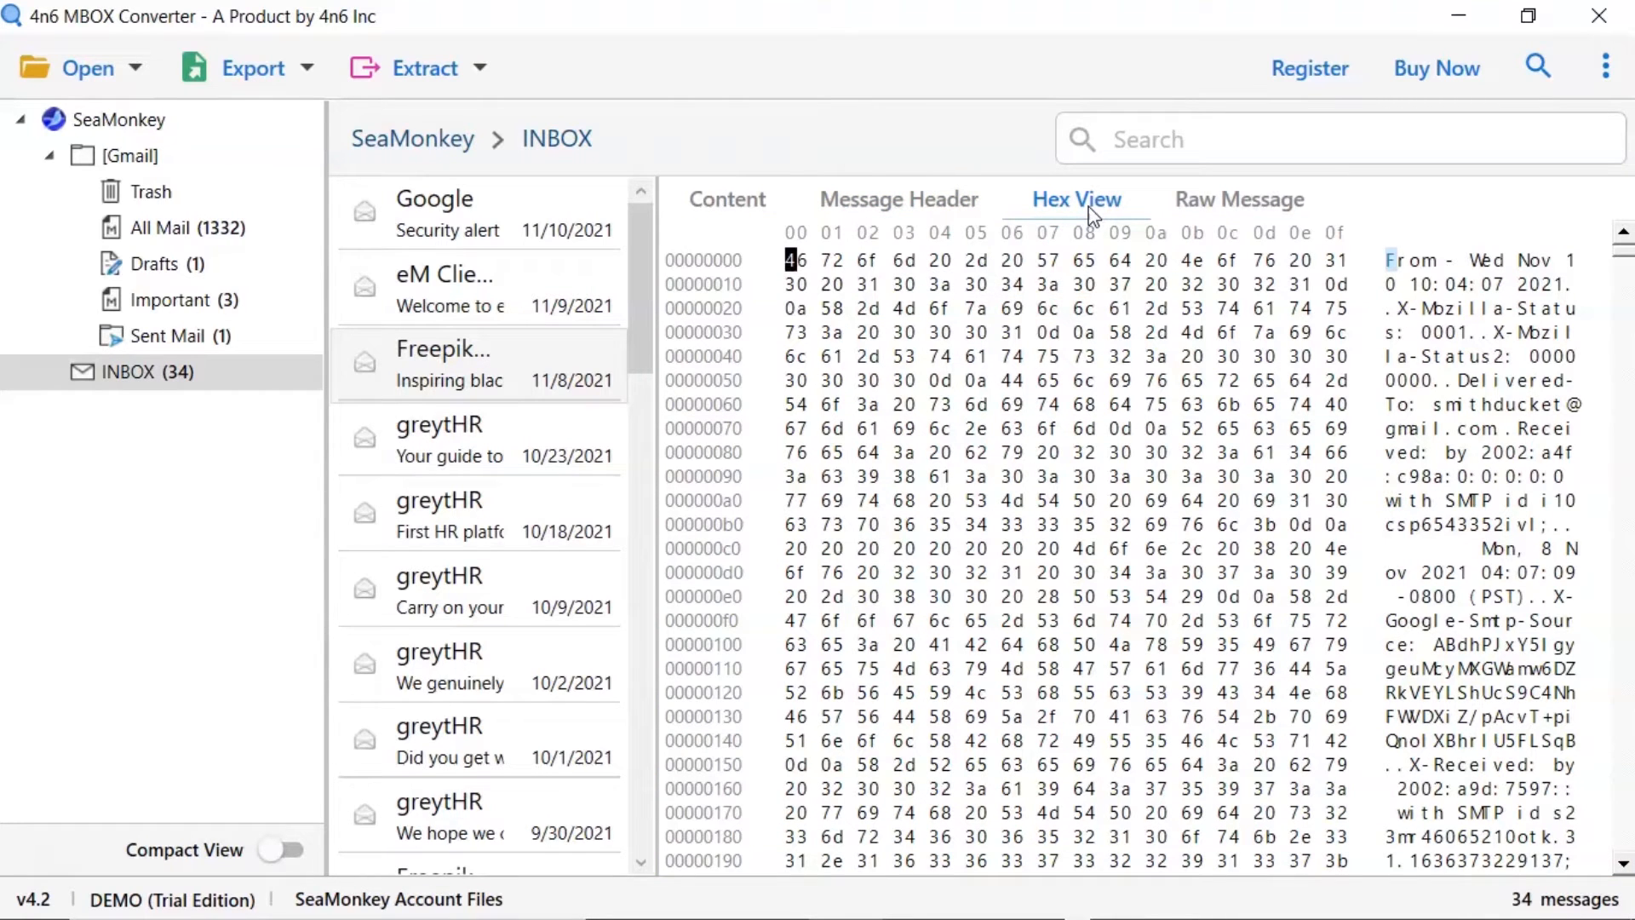
left_click(1268, 213)
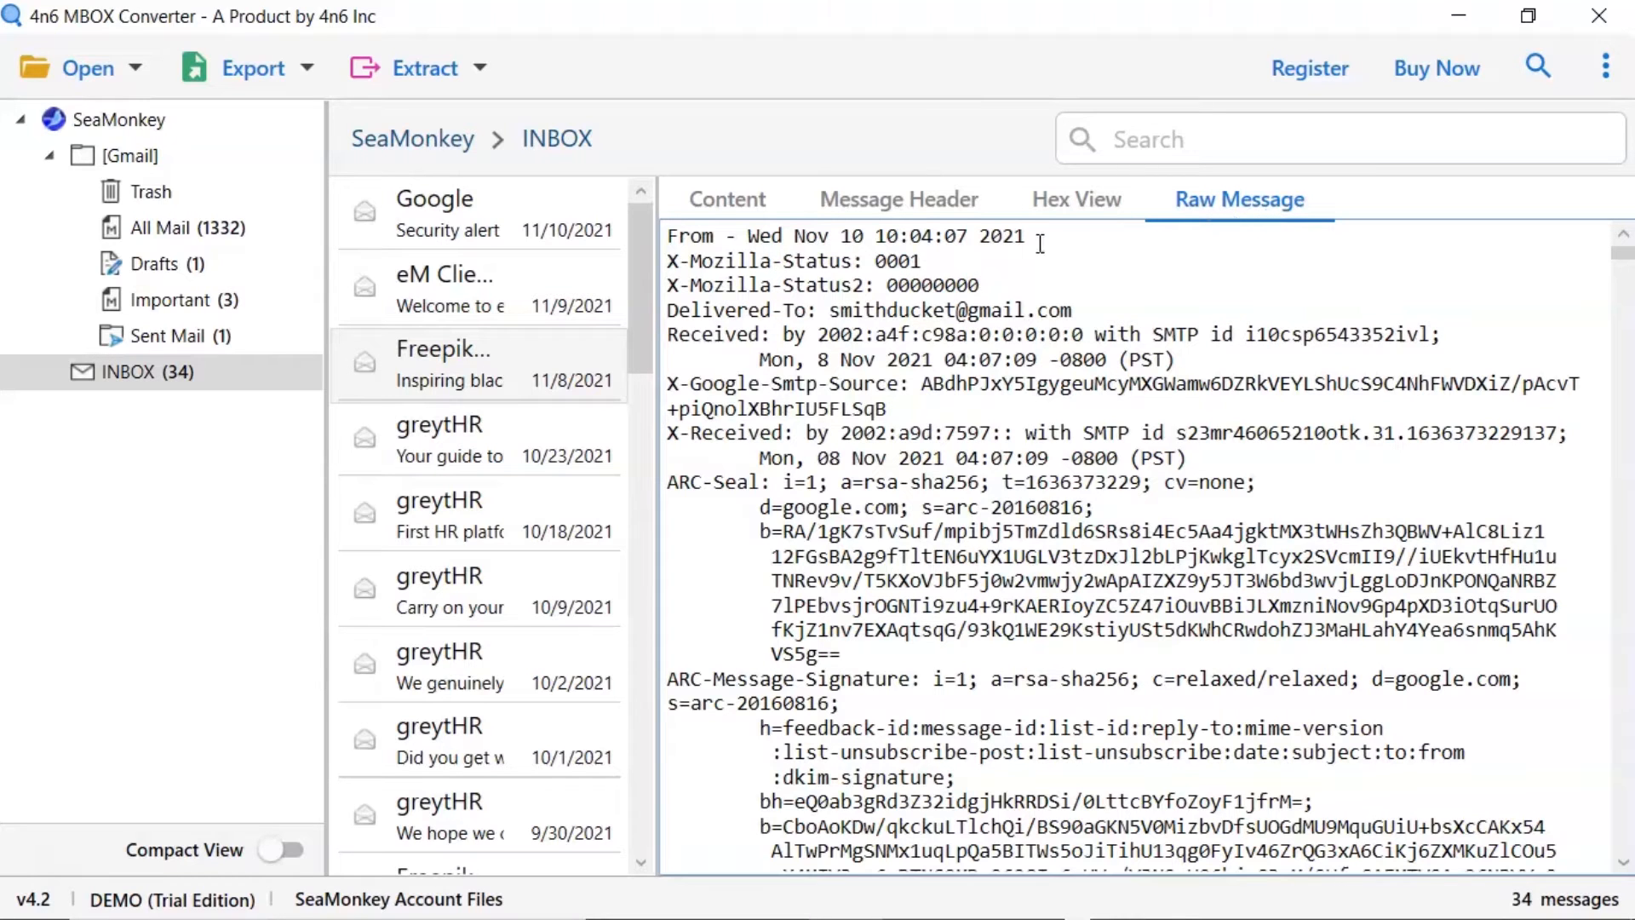
left_click(712, 206)
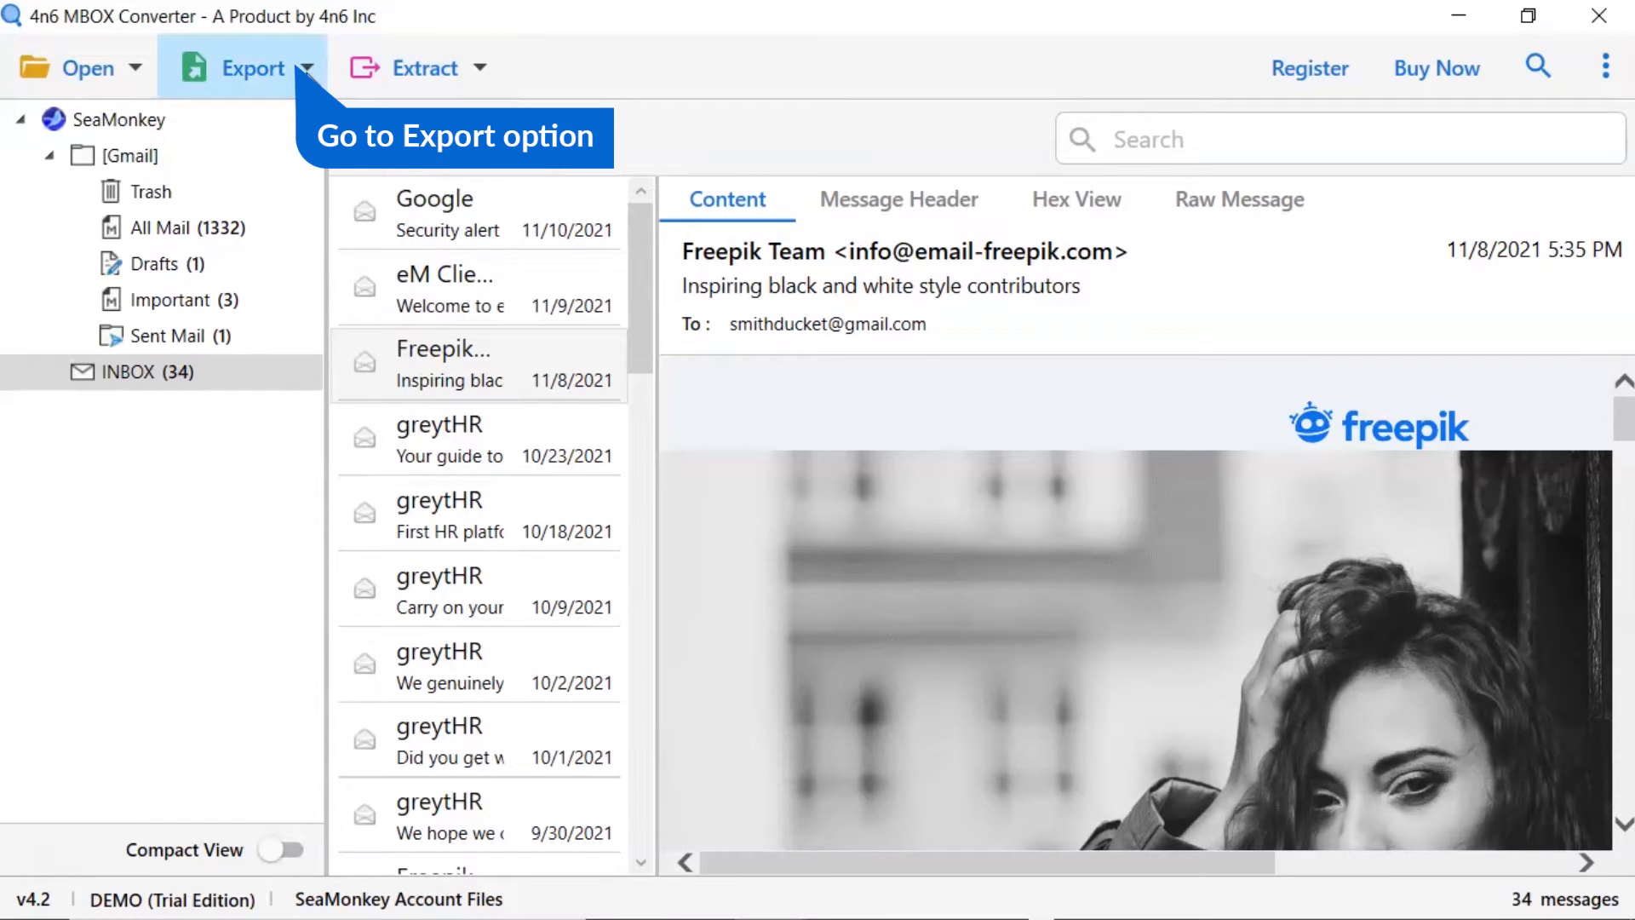
- Set up an Office 365 export of the SeaMonkey mailbox and exclude the All Mail folder
left_click(307, 69)
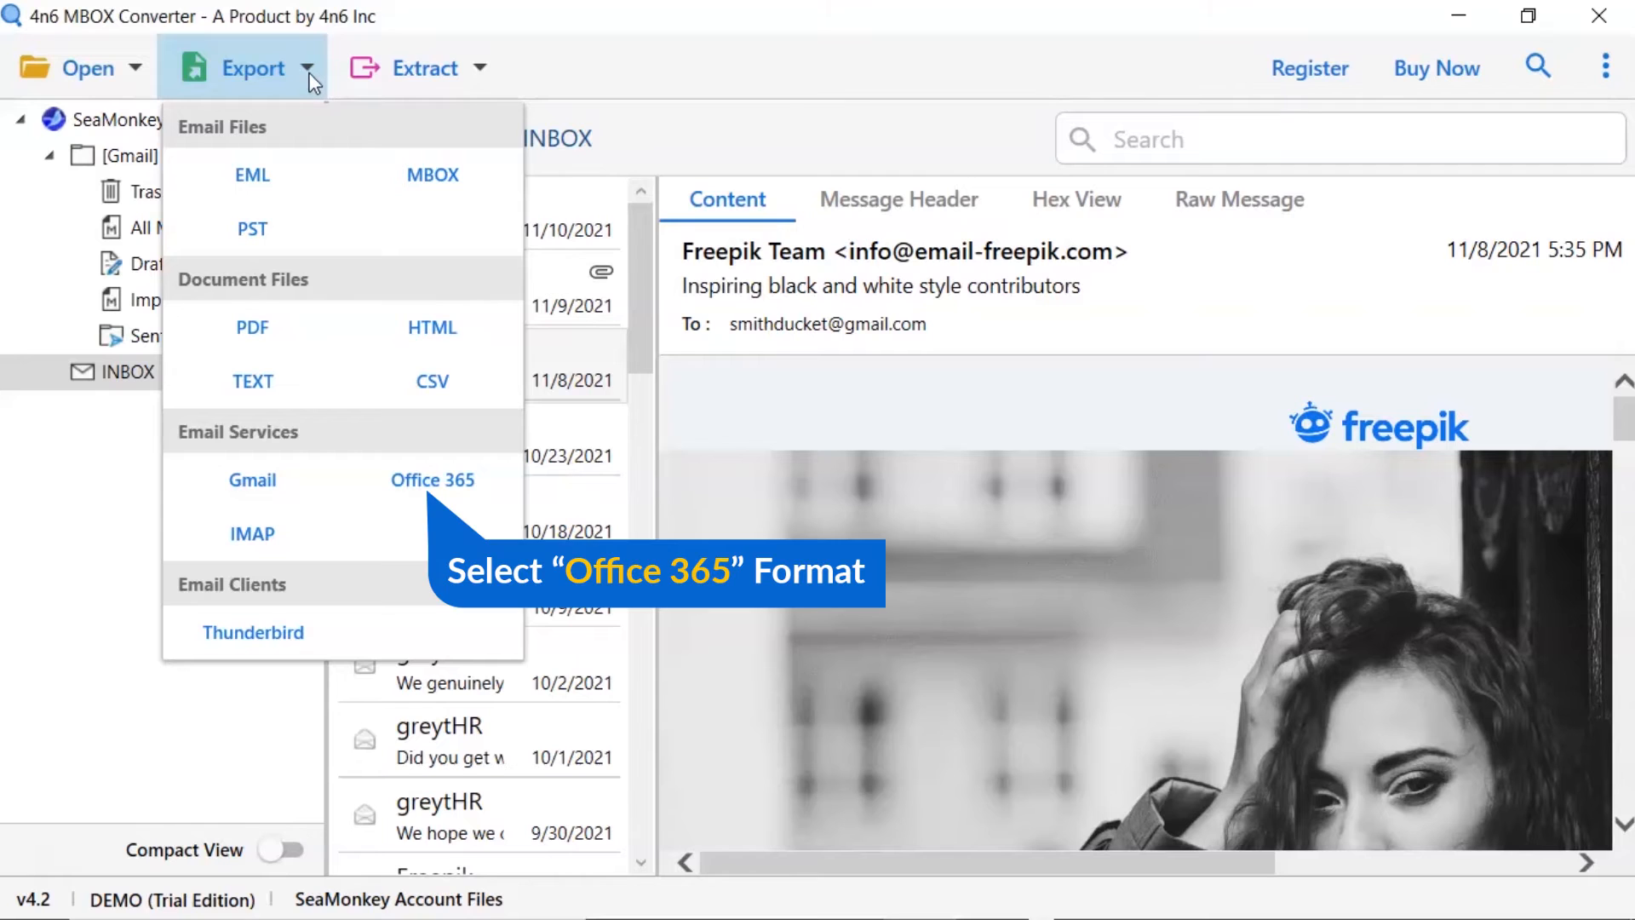
left_click(469, 501)
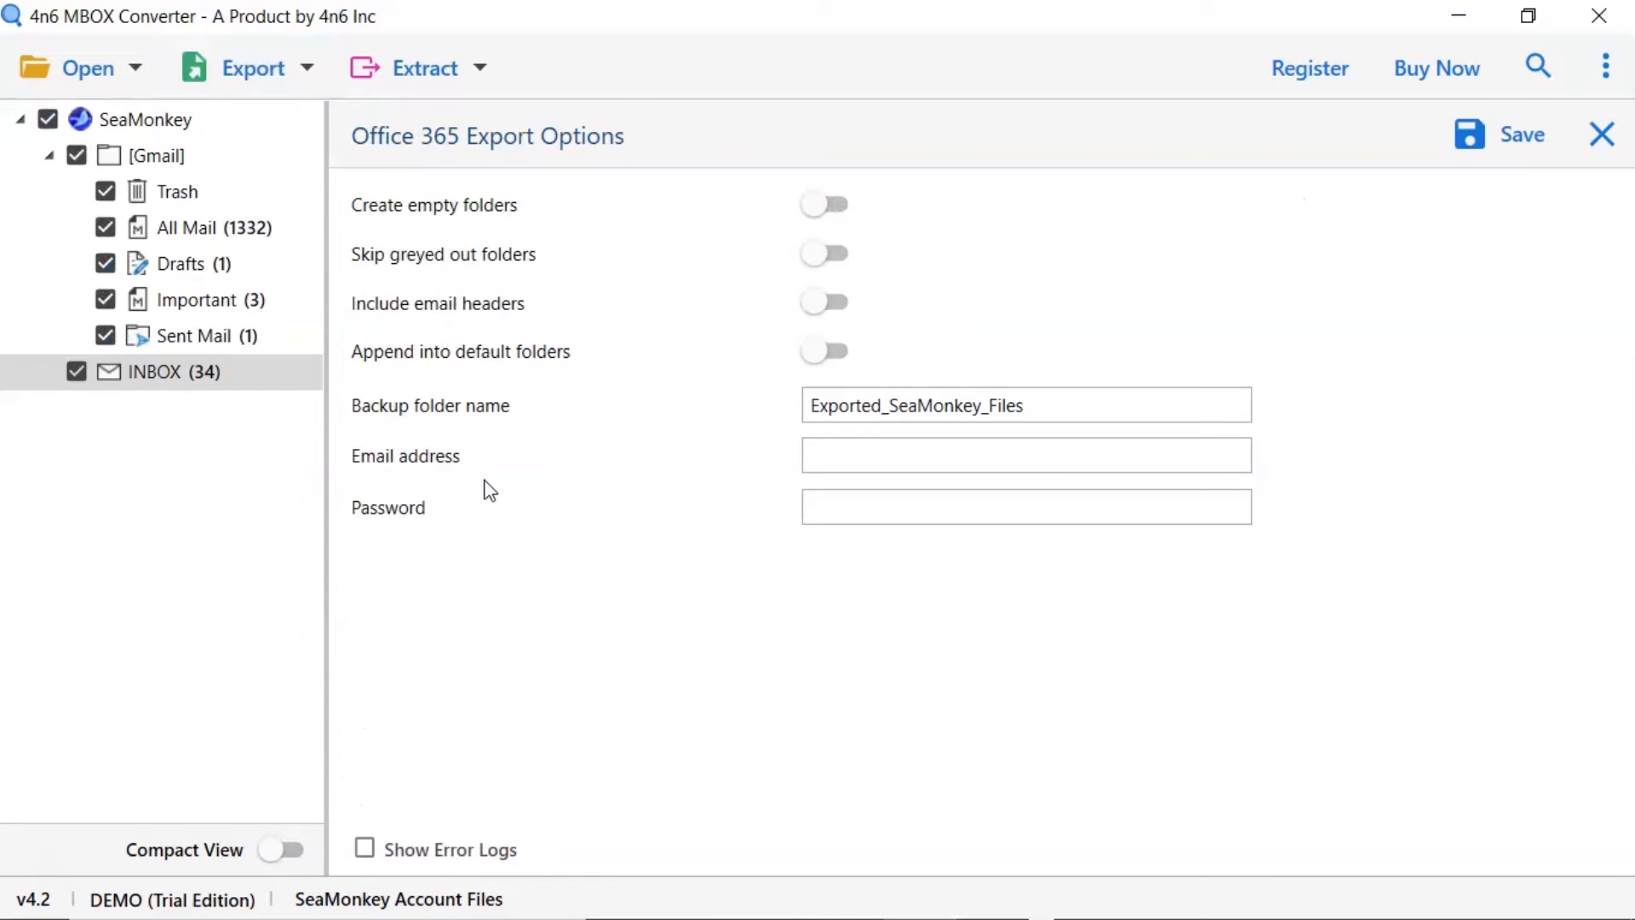
left_click(104, 228)
- Try excluding the Drafts and Important folders from the export, and reselect both
left_click(105, 263)
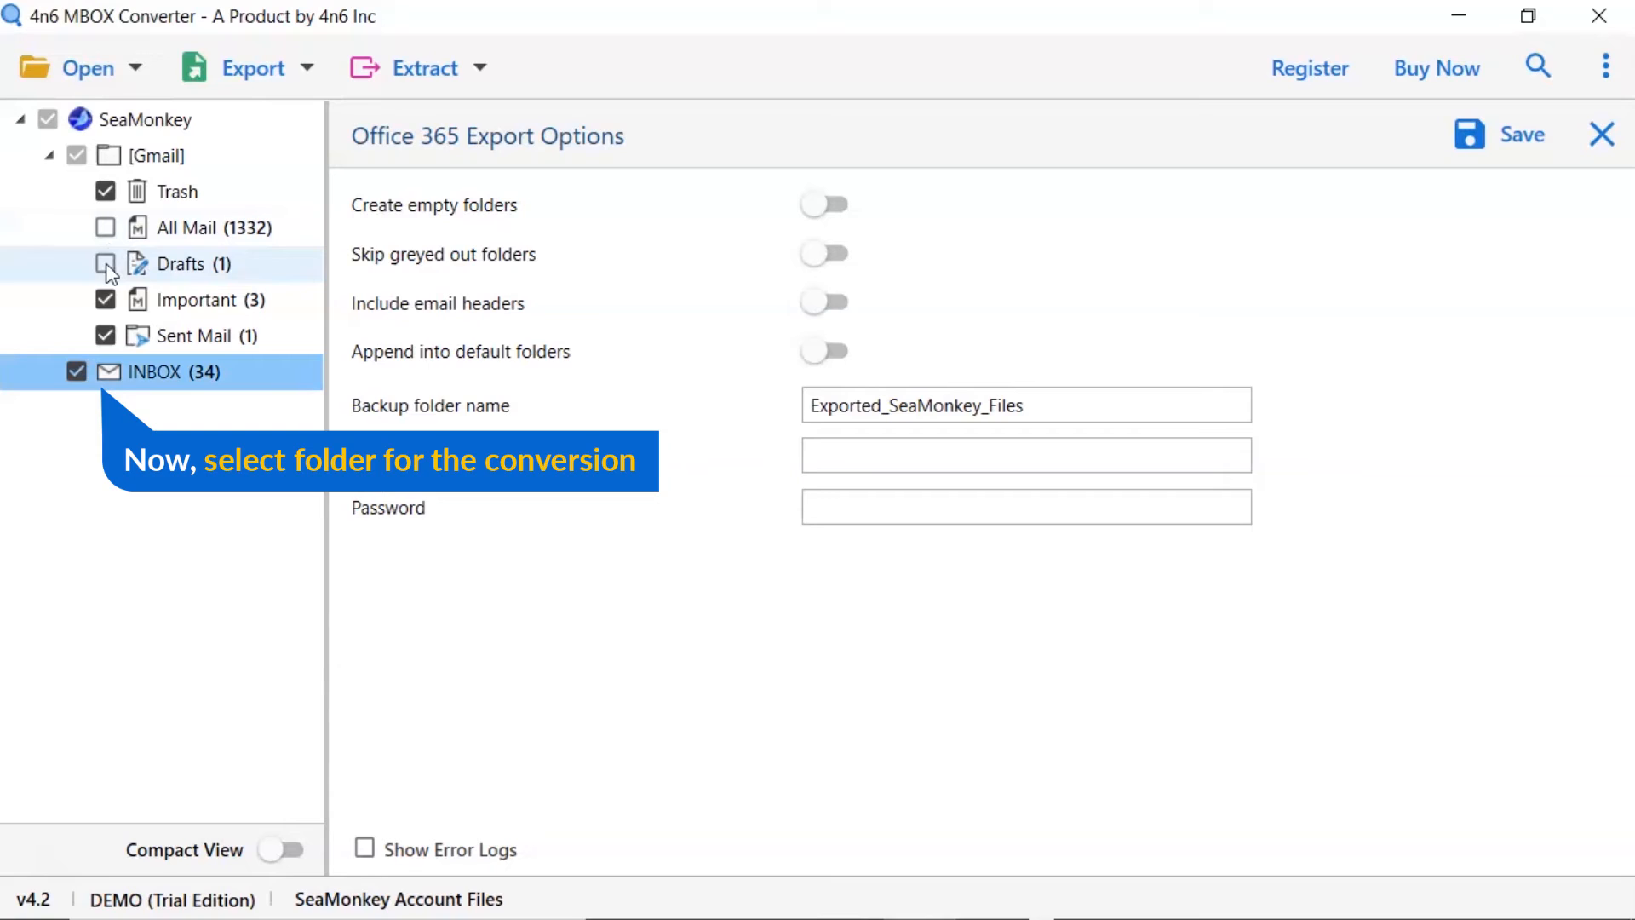
left_click(105, 300)
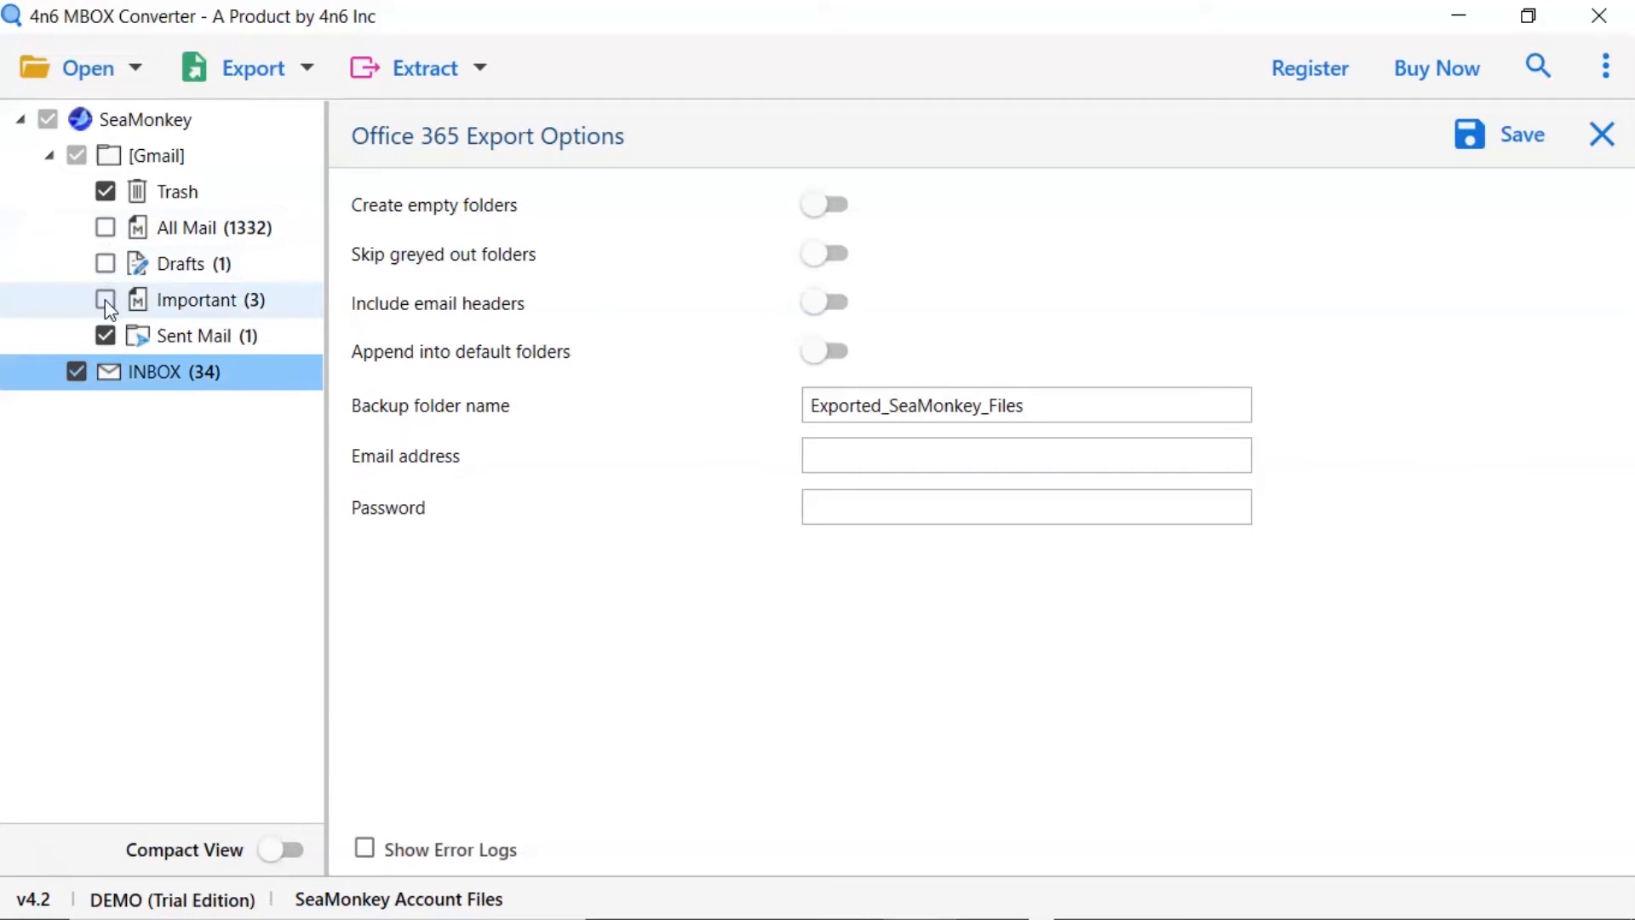
left_click(105, 299)
left_click(105, 266)
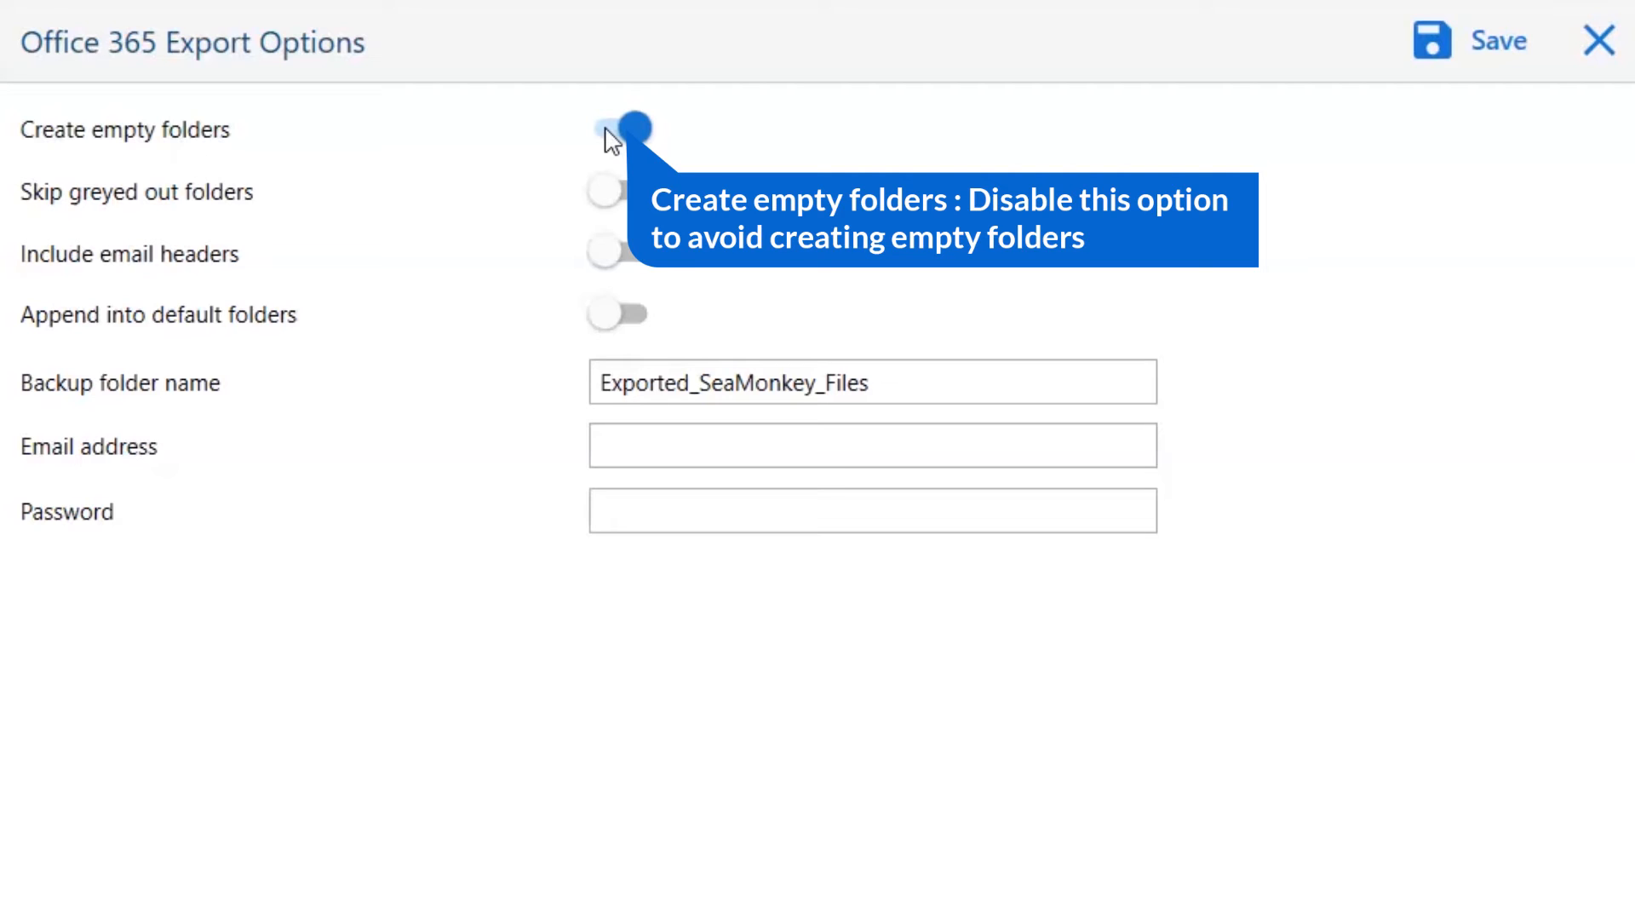
- Try out the options for empty folders, greyed out folders, email headers and default folders, switching each back off
left_click(606, 130)
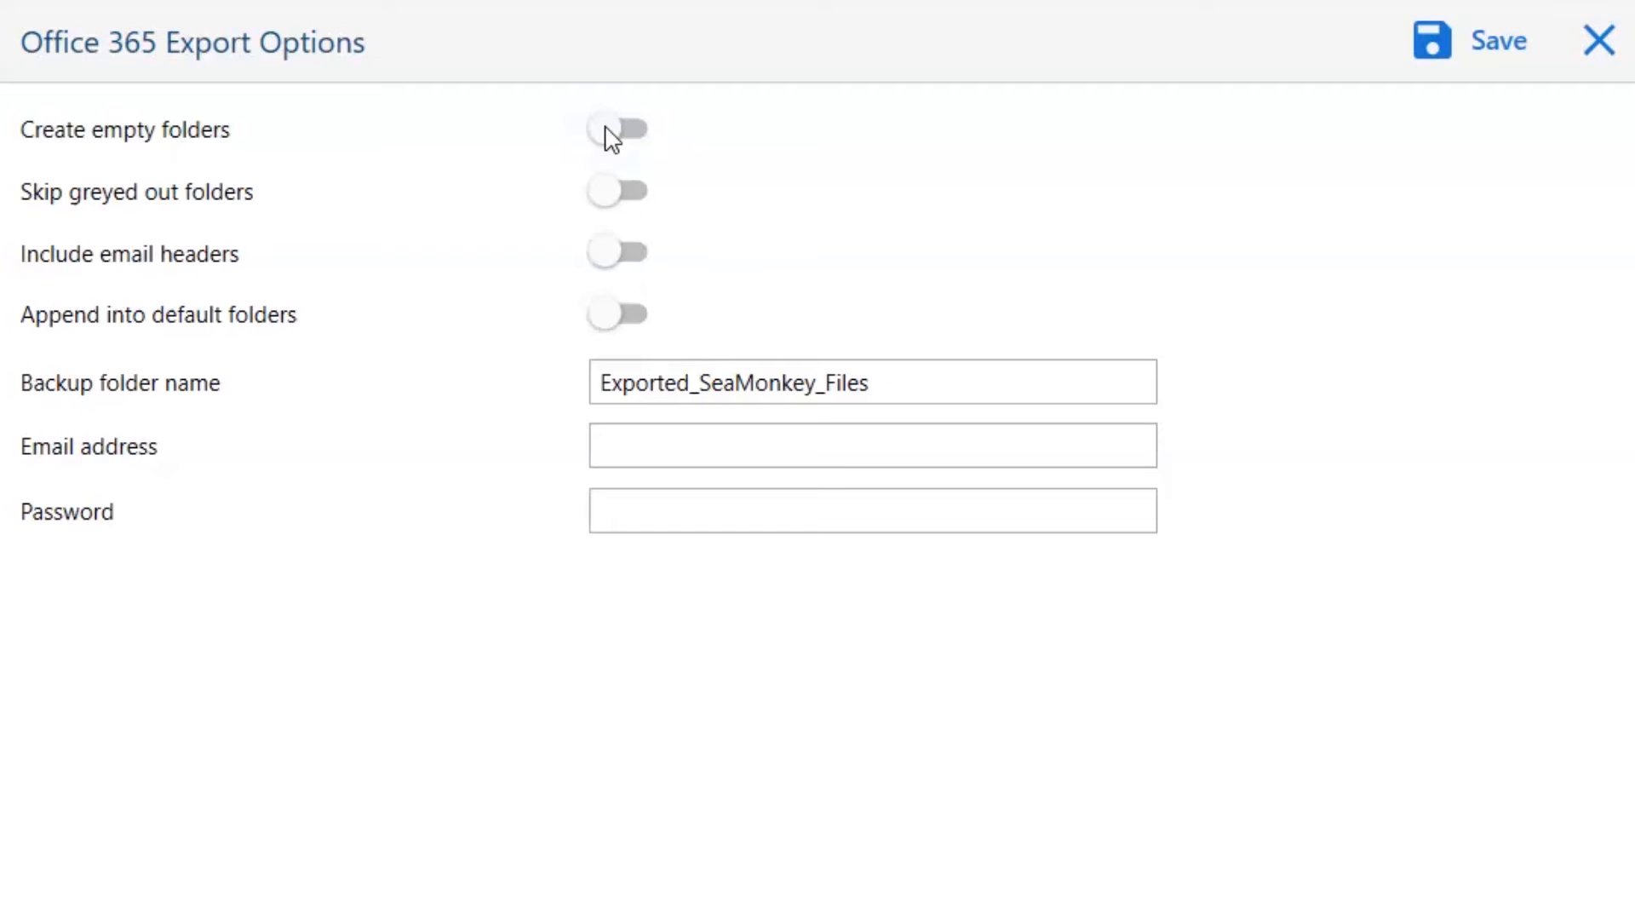
left_click(620, 201)
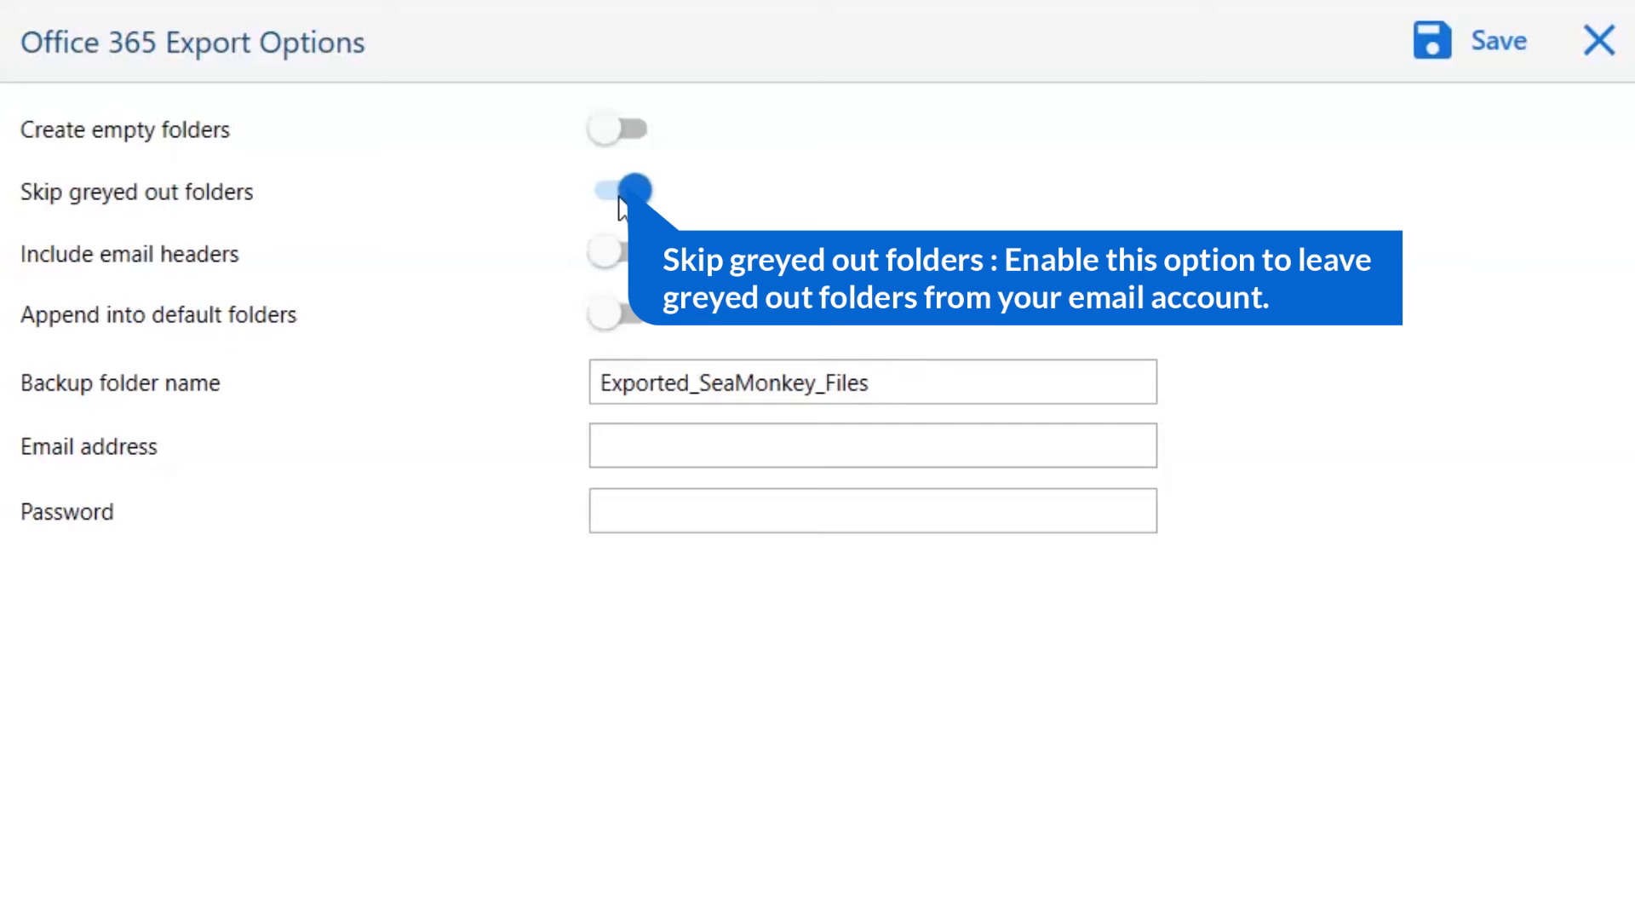
left_click(622, 203)
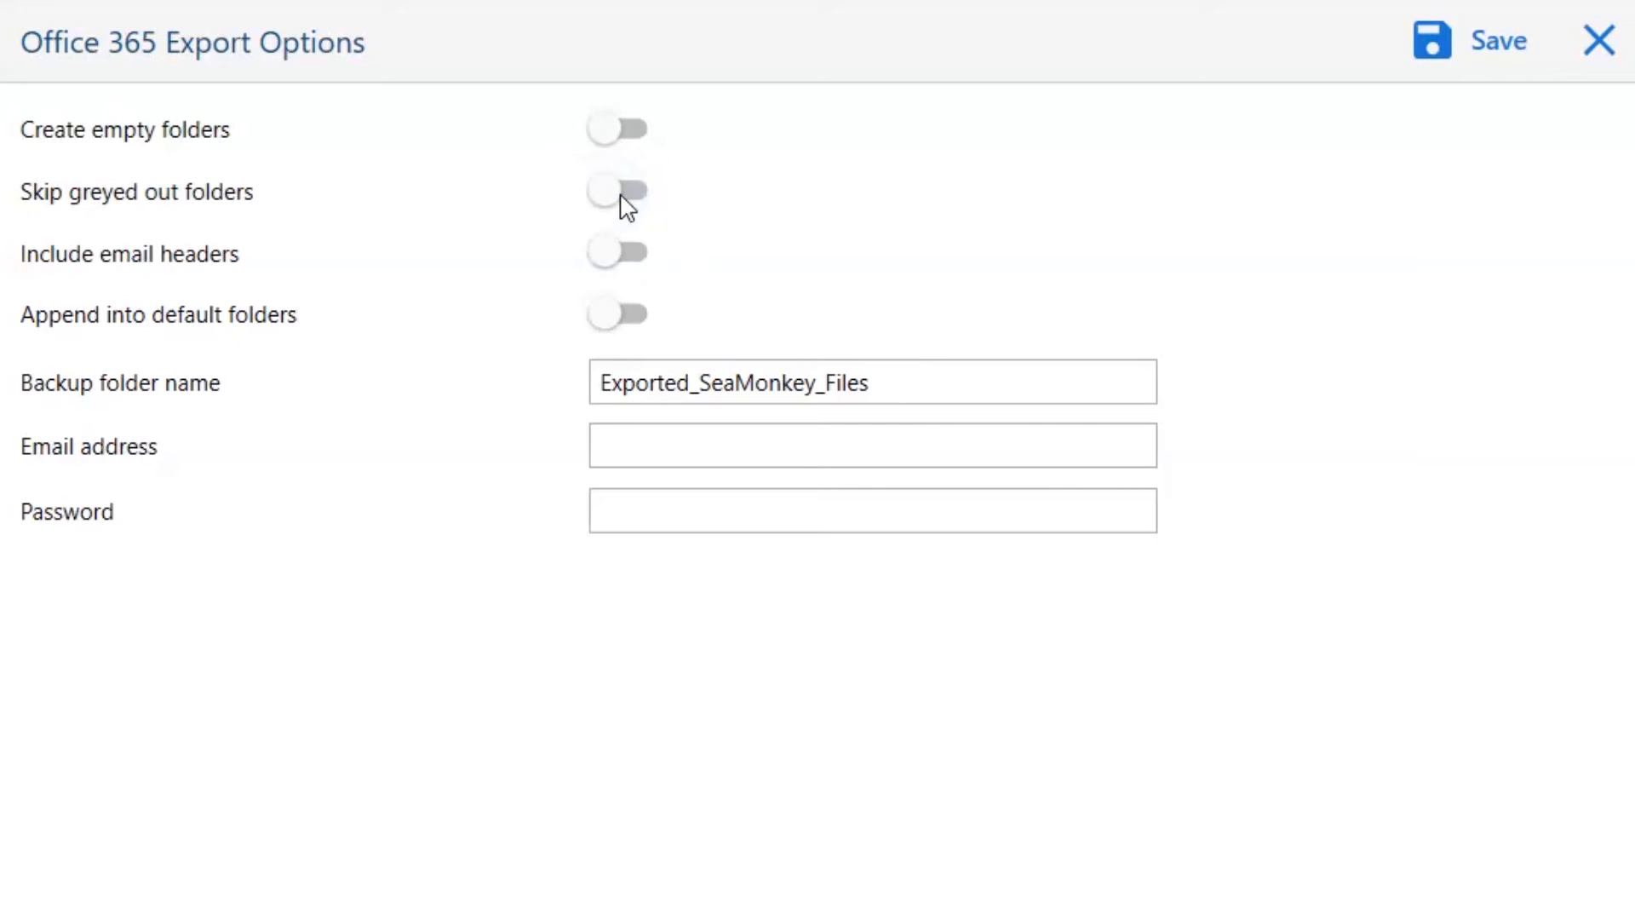
left_click(615, 269)
left_click(614, 260)
left_click(614, 330)
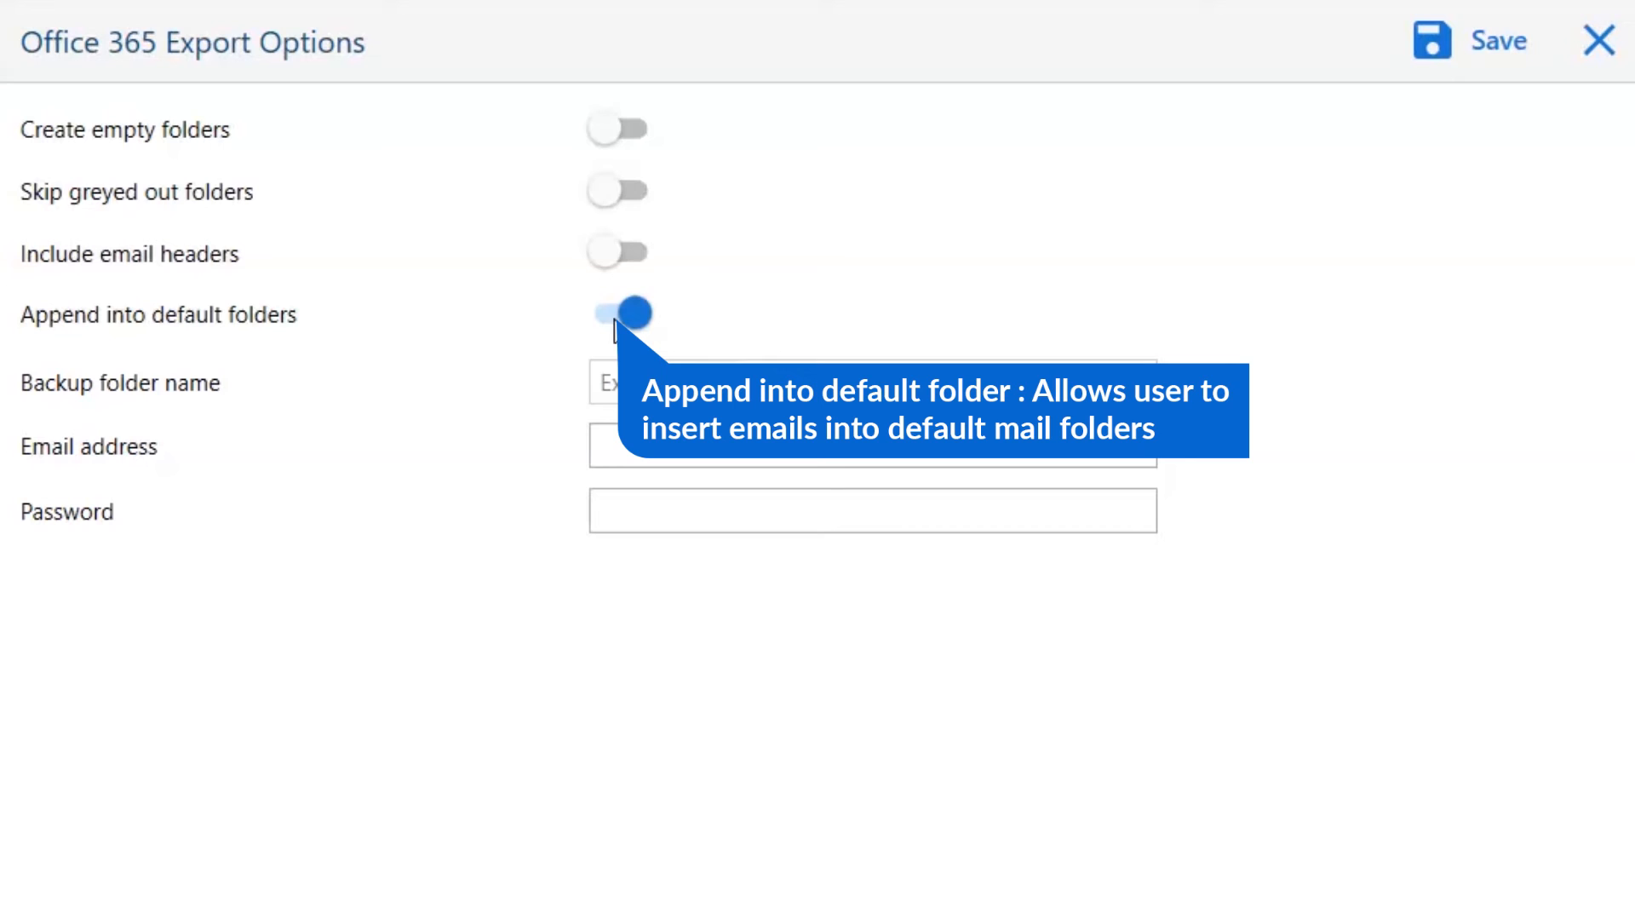
left_click(614, 324)
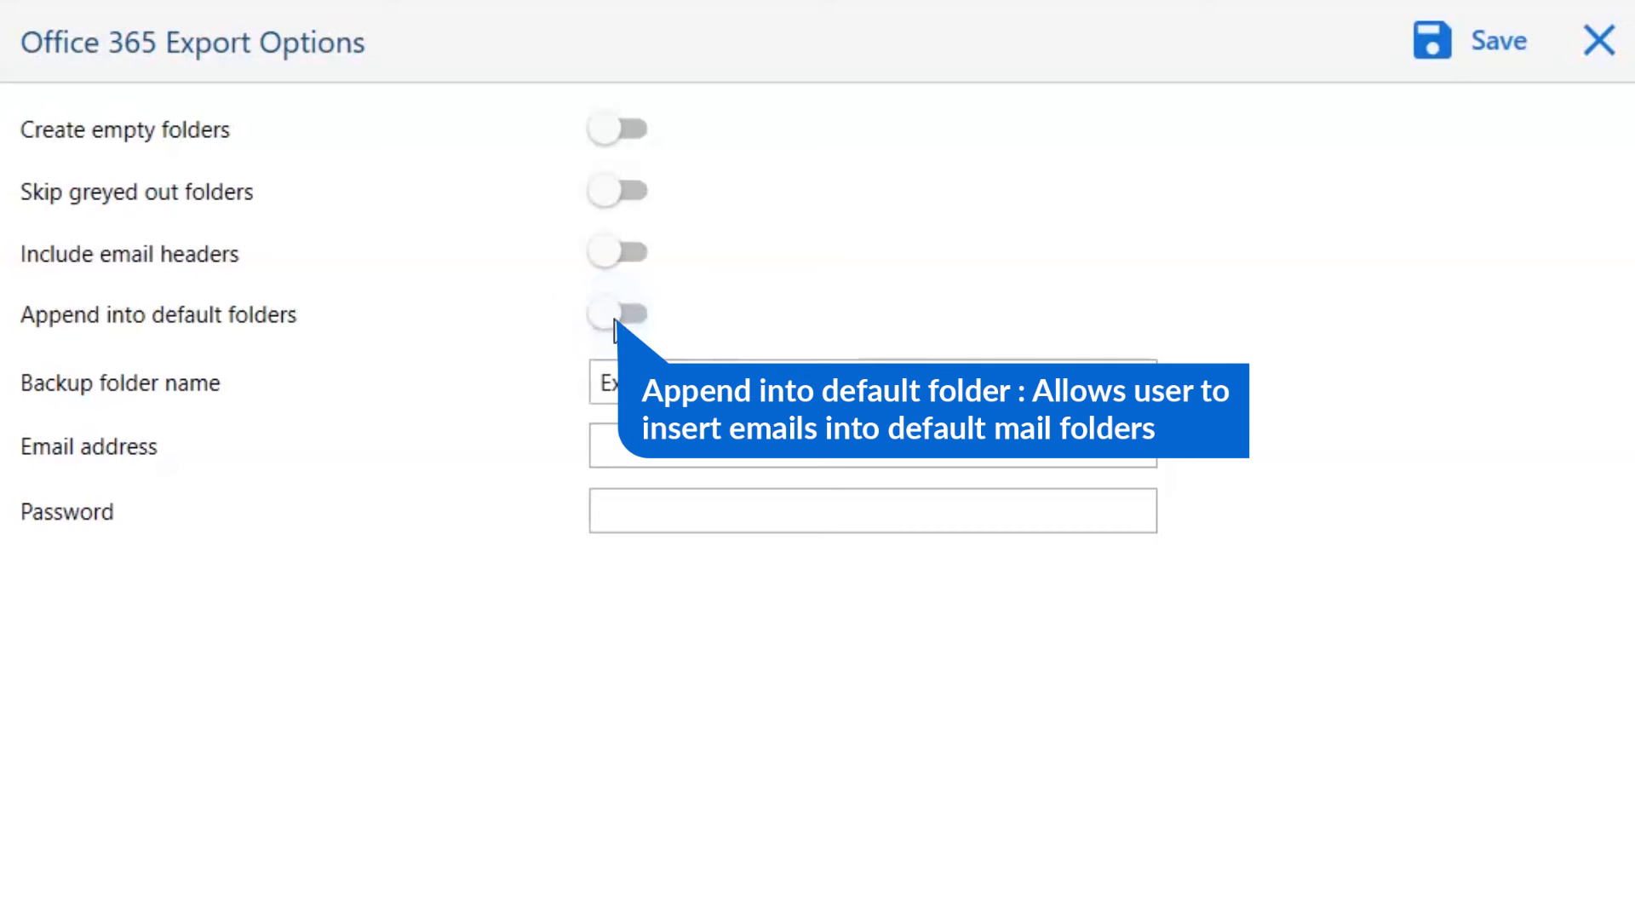
- Enter the Office 365 account's email address and password, run the export, and dismiss the demo edition notice
left_click(608, 451)
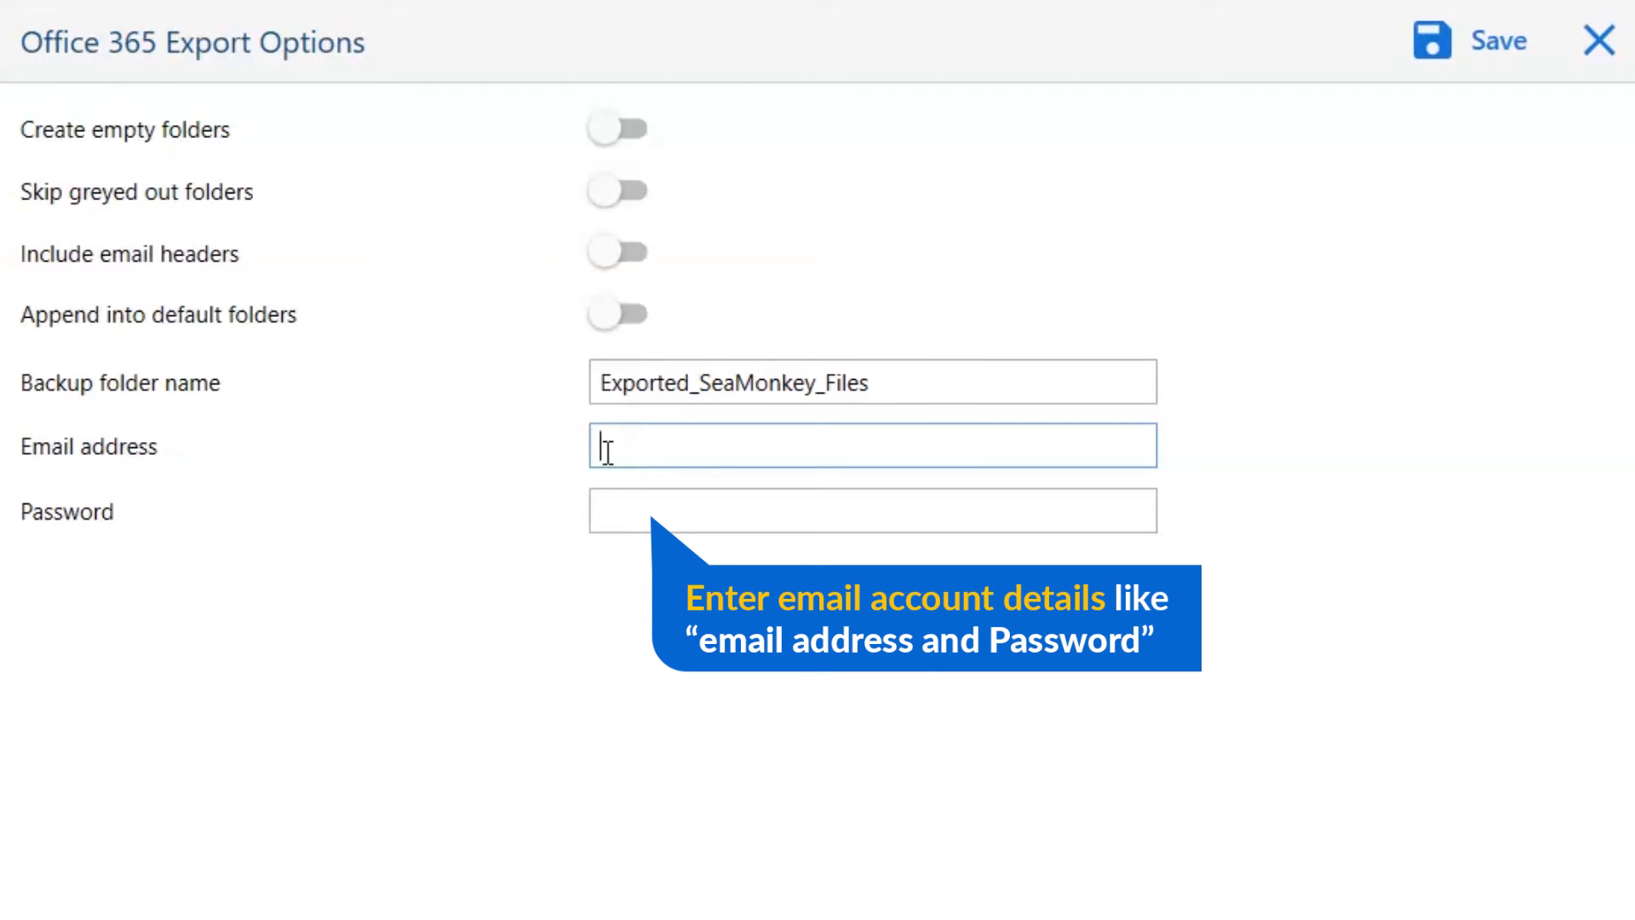
key("ctrl+v")
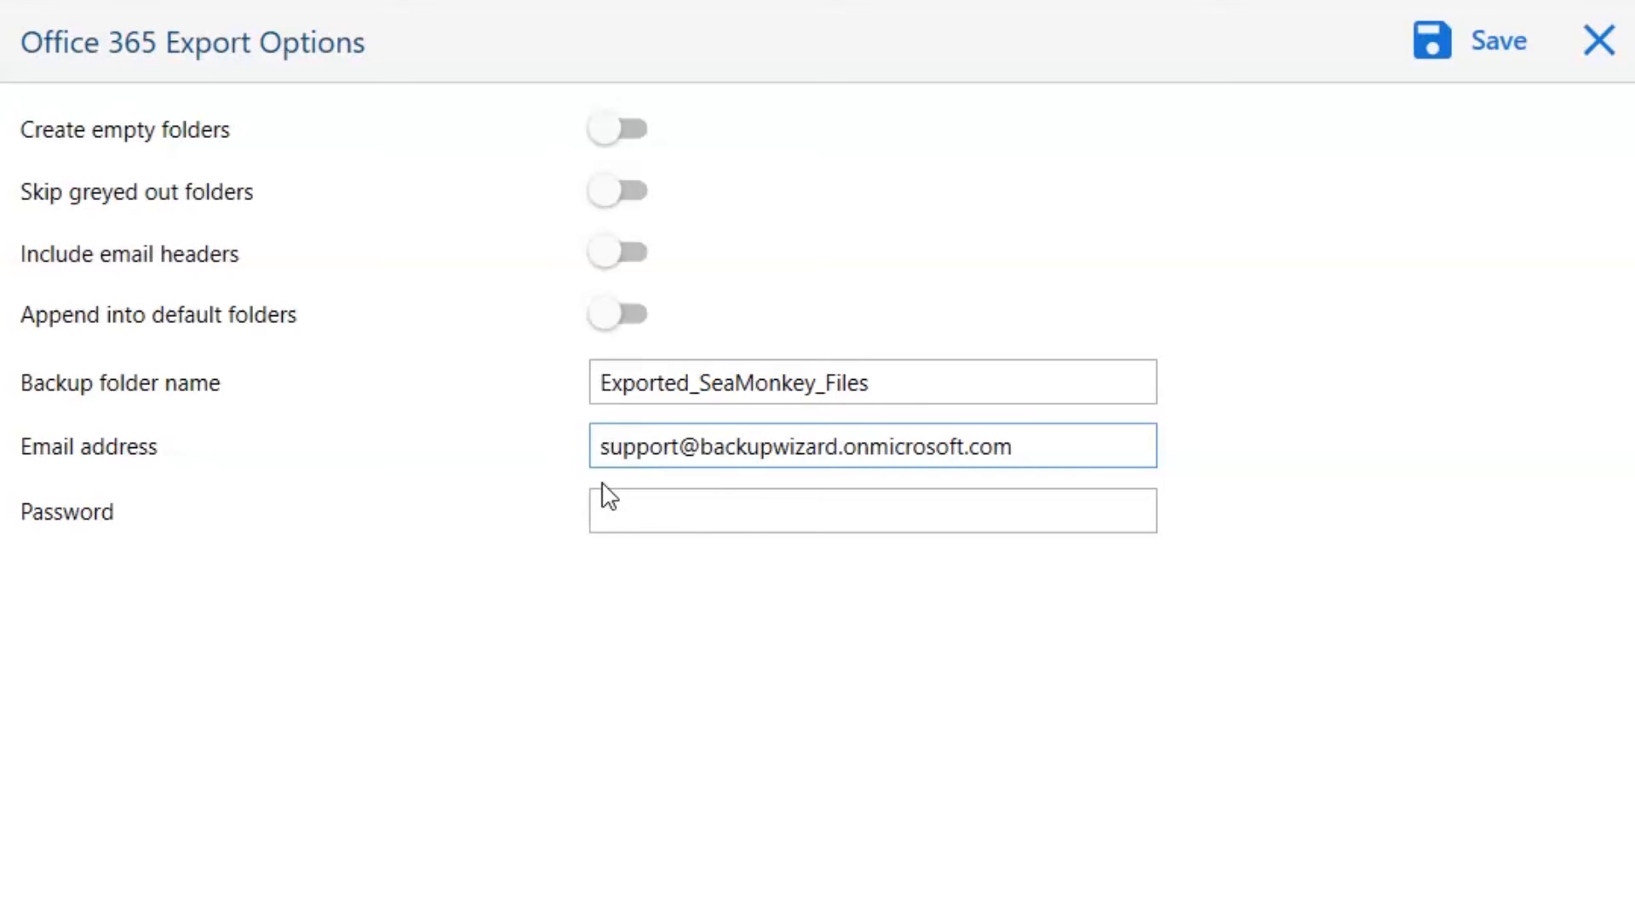
left_click(608, 511)
key("ctrl+v")
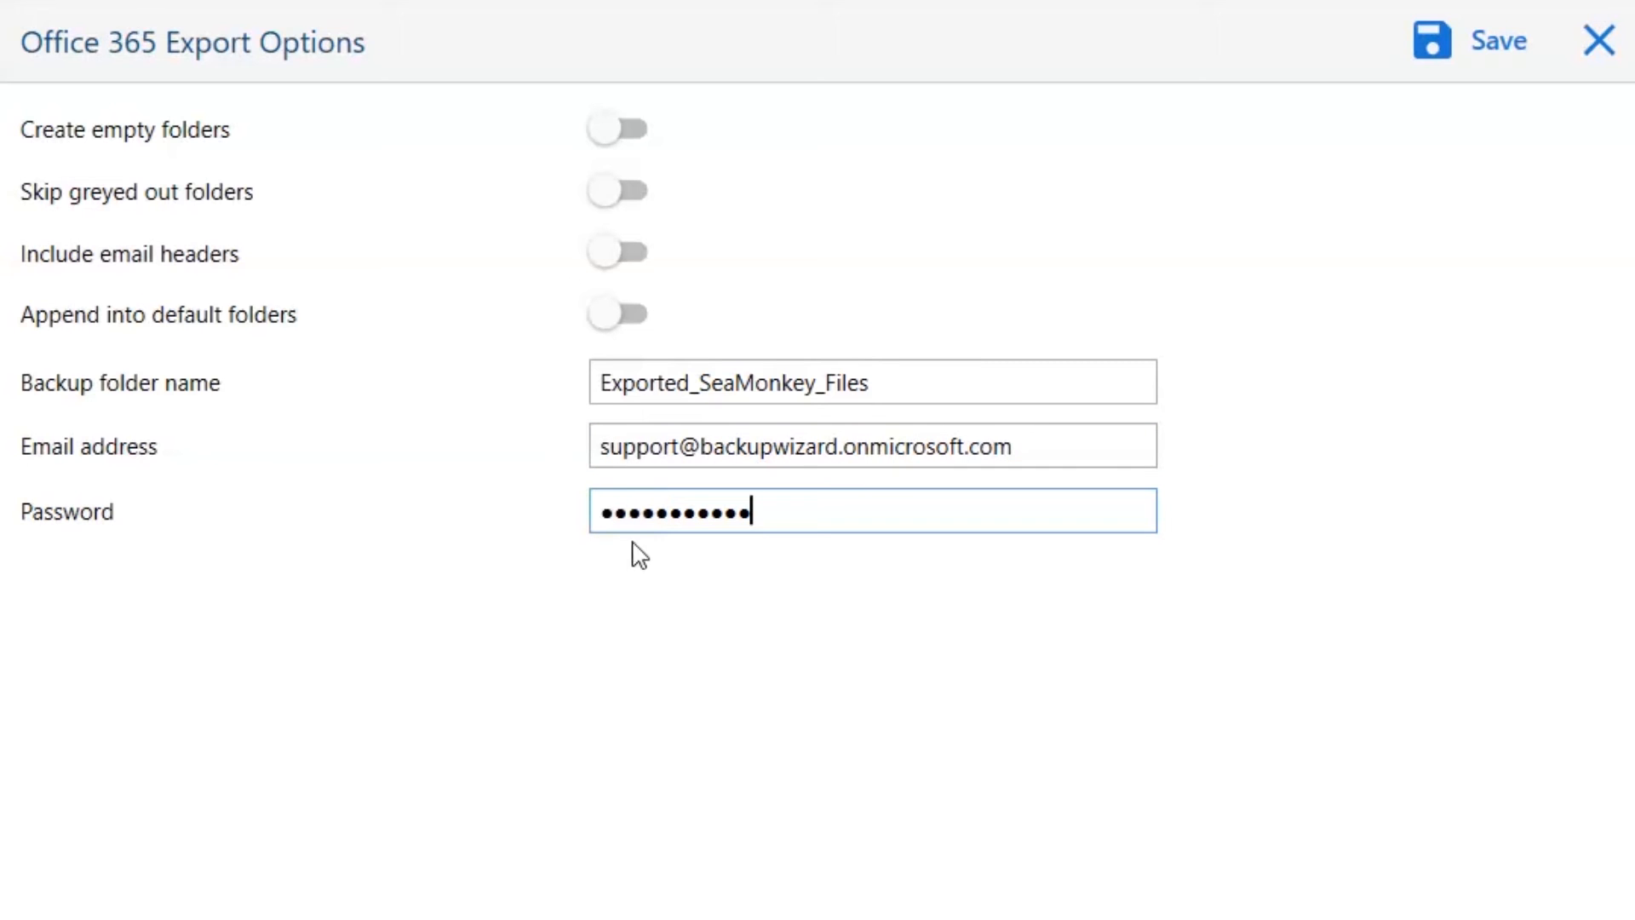
left_click(1489, 70)
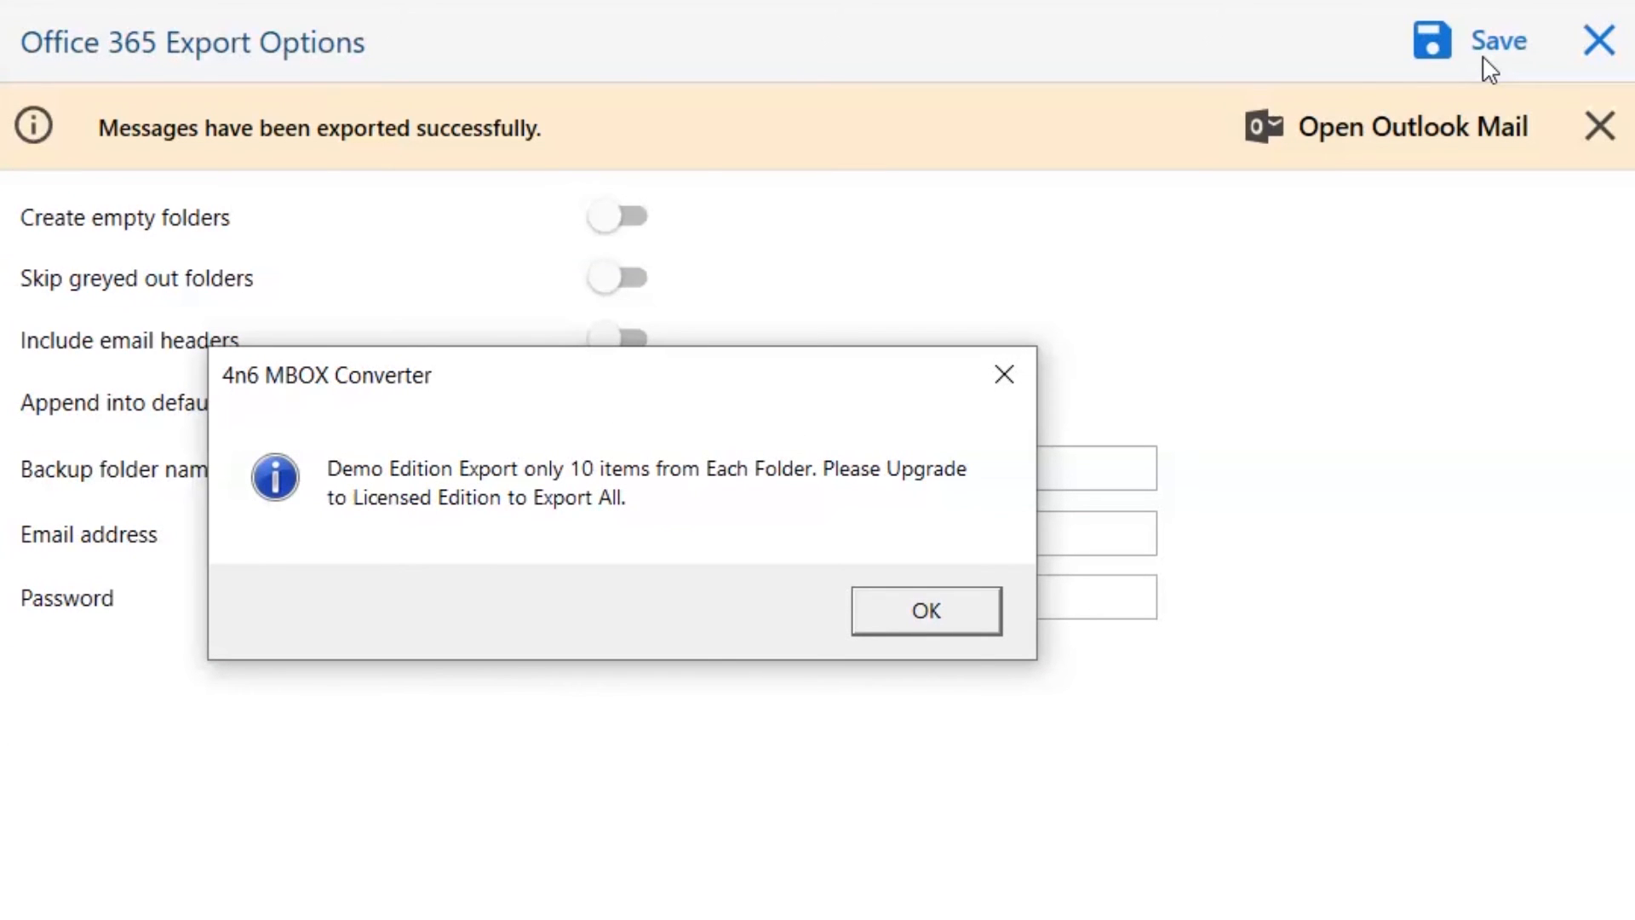
left_click(926, 610)
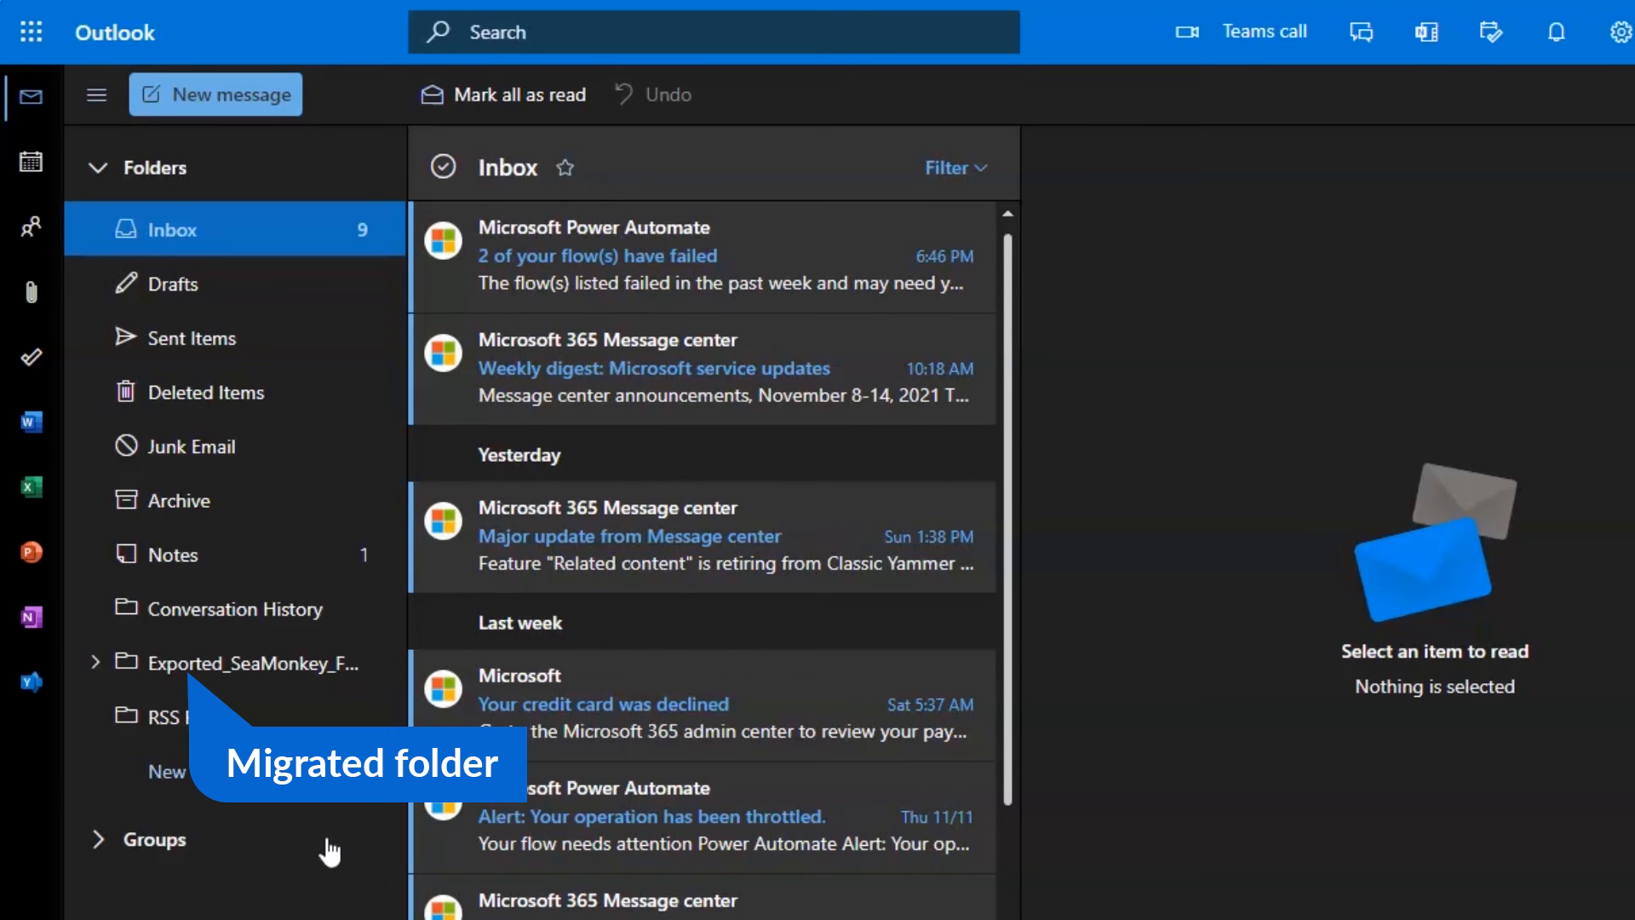
- In Outlook, expand the exported SeaMonkey backup folder and open its INBOX to check the migrated emails
left_click(104, 666)
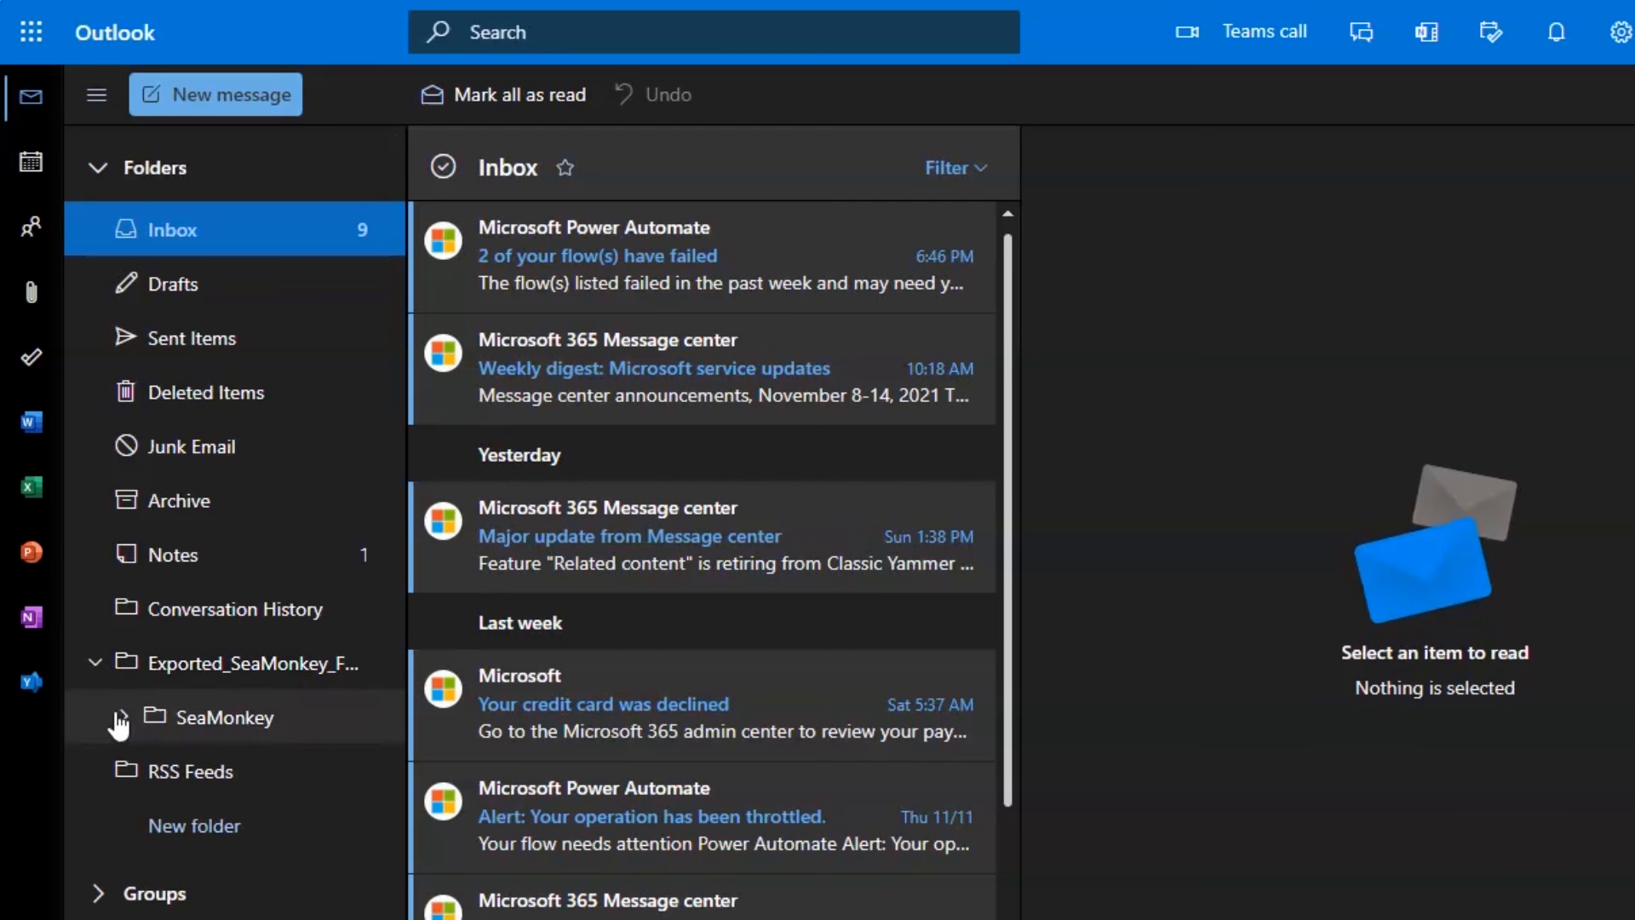
left_click(120, 720)
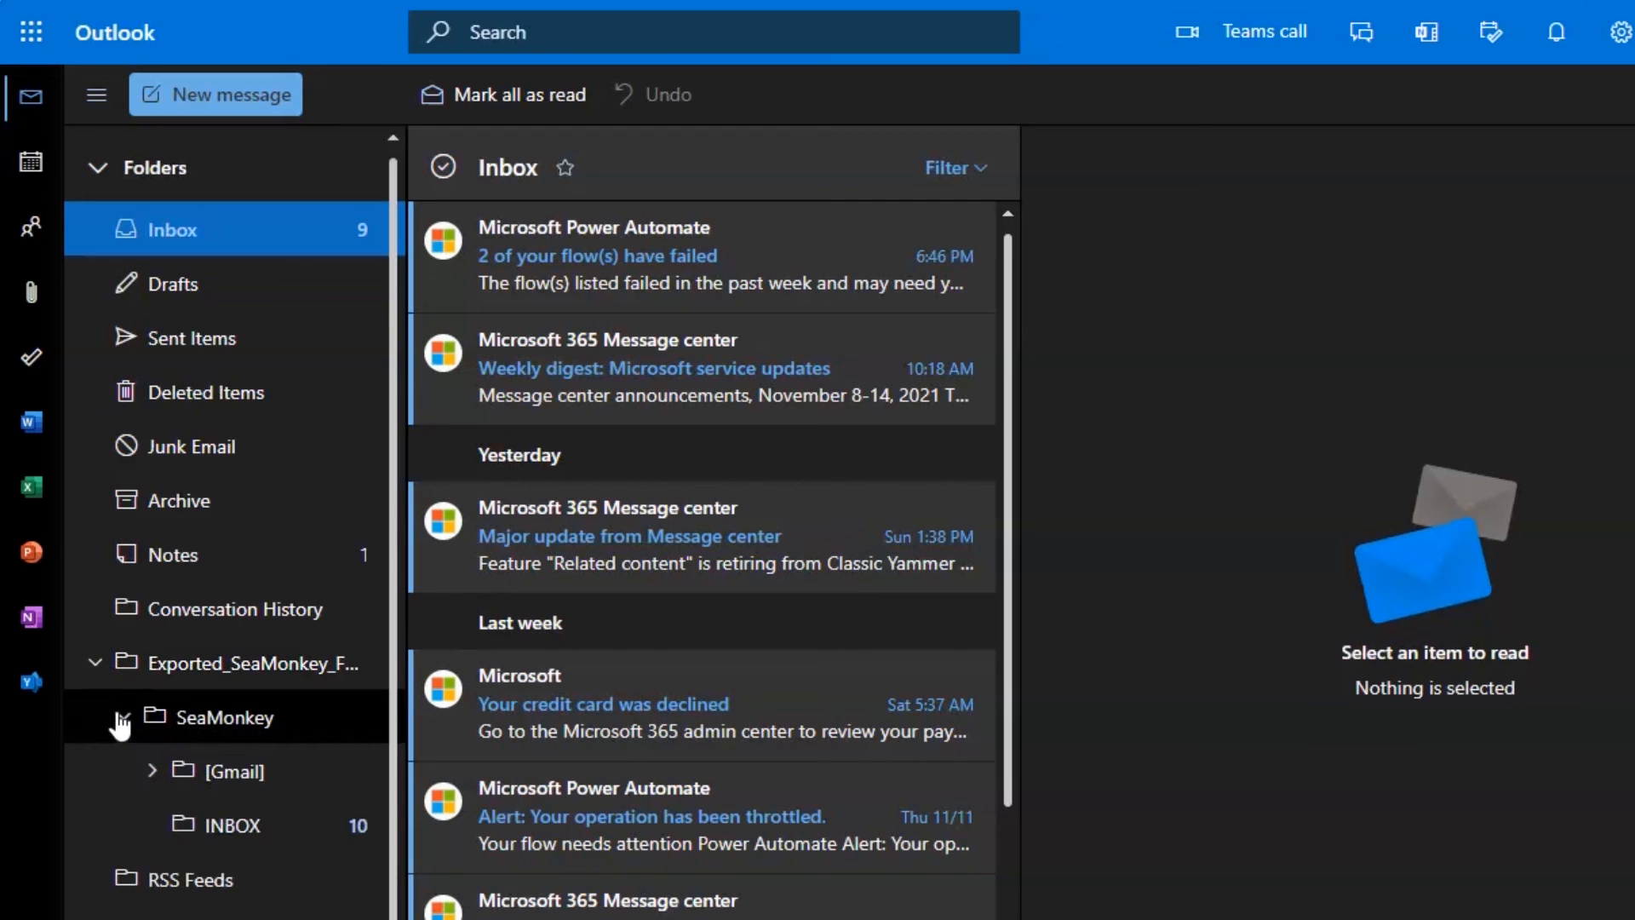
left_click(239, 830)
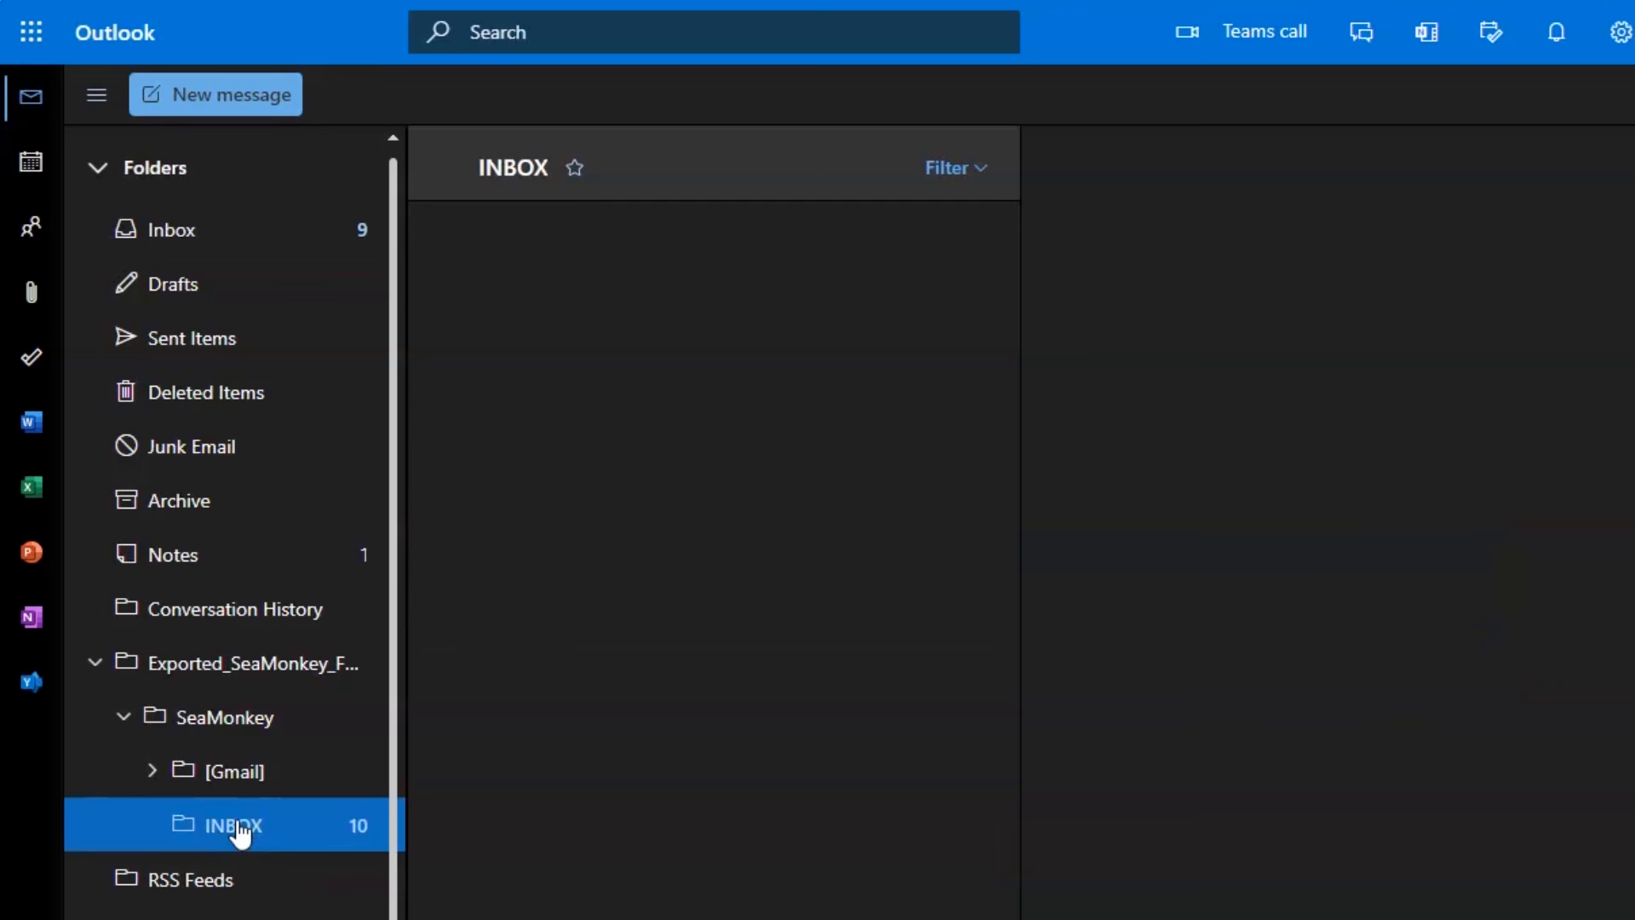